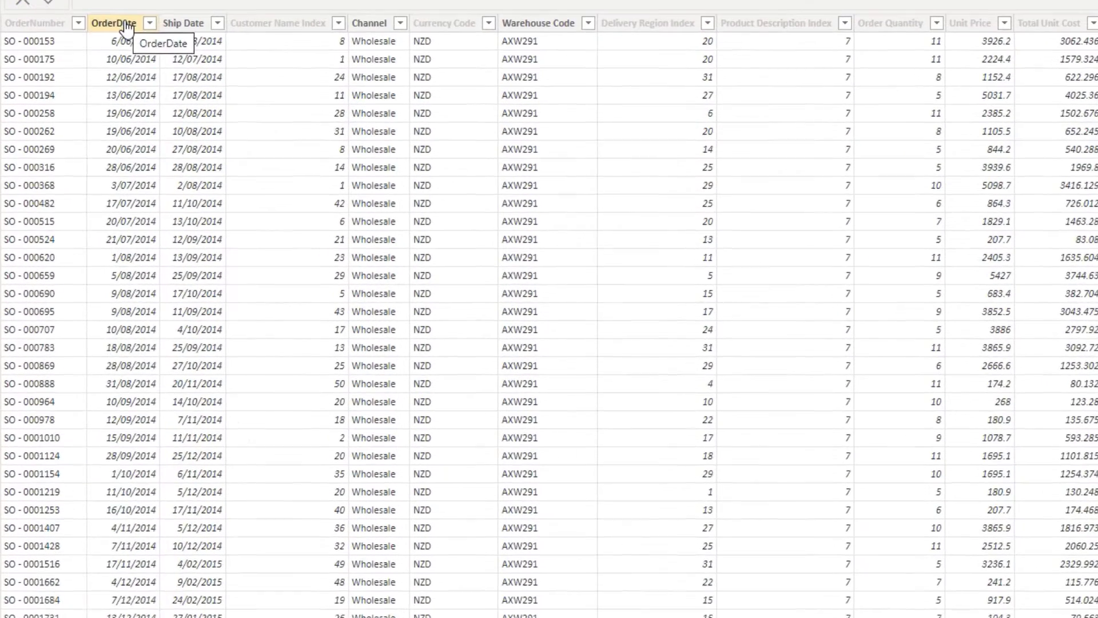
Review the Sales OrderDate and Ship Date columns, then select the Sales table in the model diagram
left_click(111, 121)
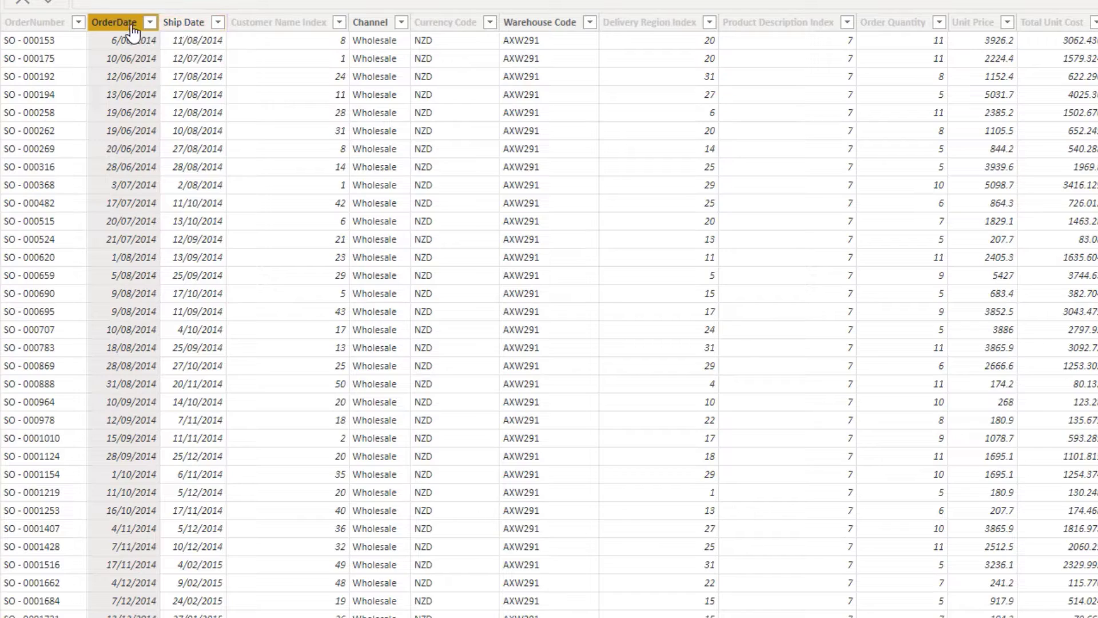
left_click(187, 24)
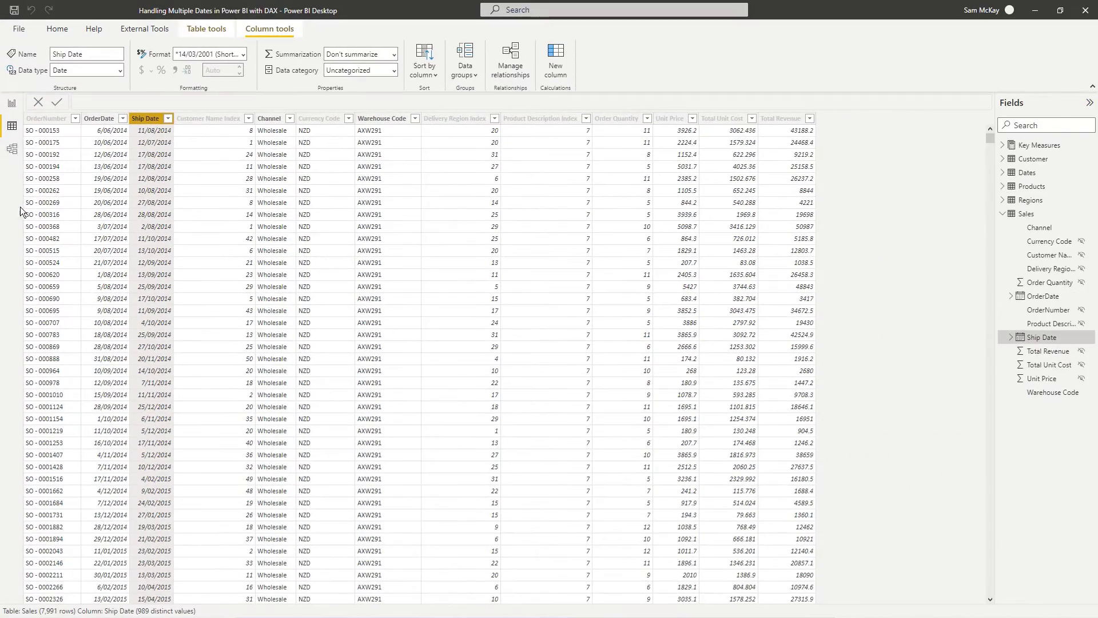
left_click(12, 149)
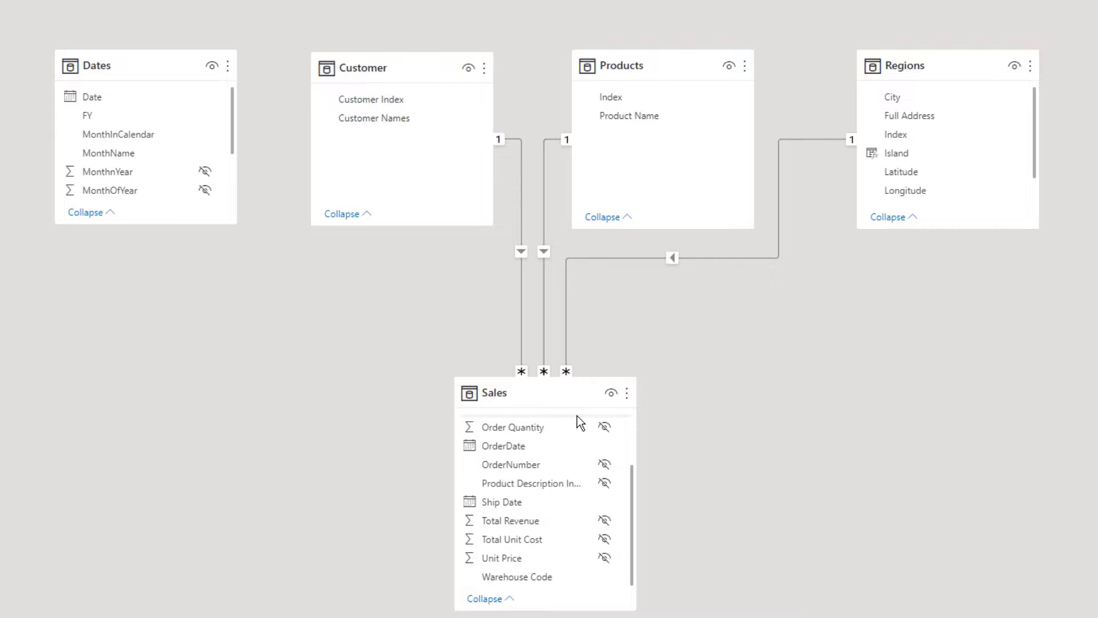
left_click(569, 391)
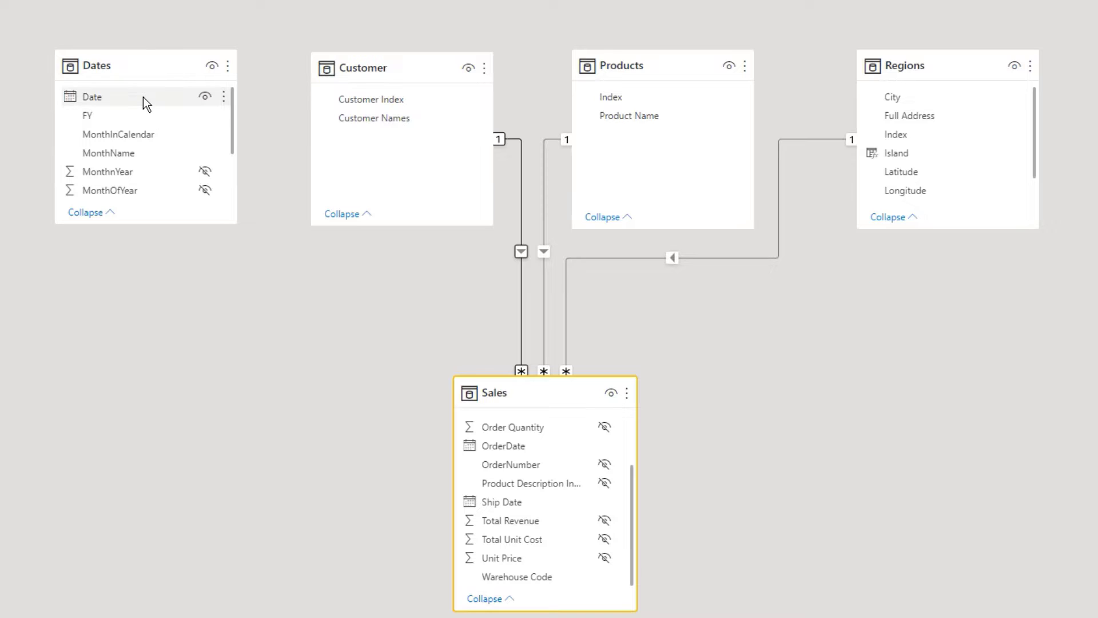
Relate Dates[Date] to Sales[OrderDate] (active) and to Sales[Ship Date] (inactive)
left_click_drag(143, 97, 544, 444)
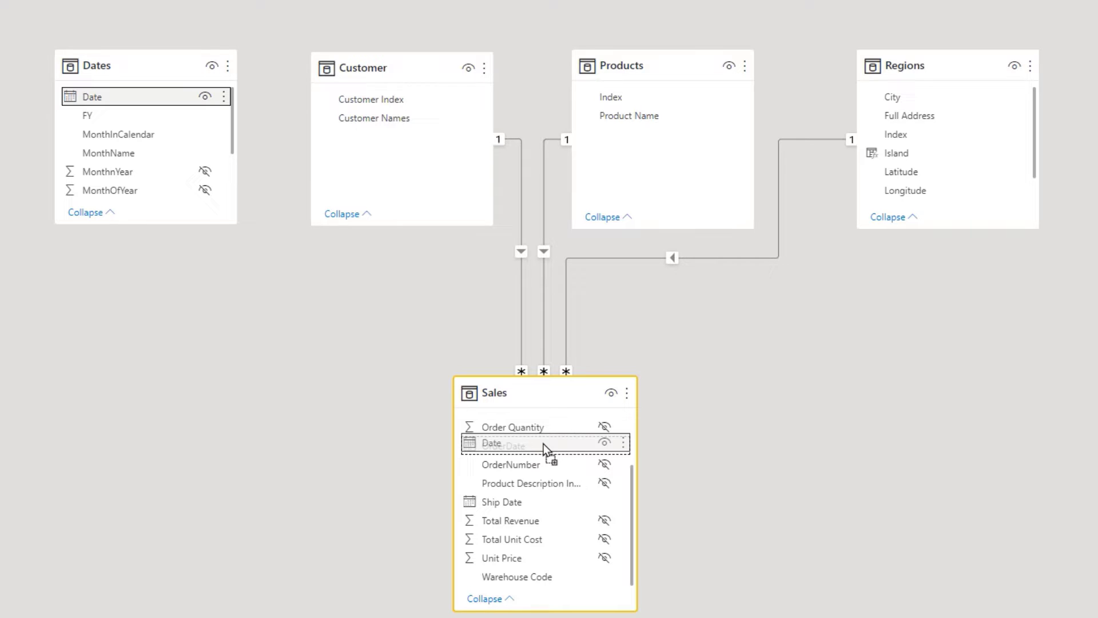
left_click_drag(543, 444, 544, 446)
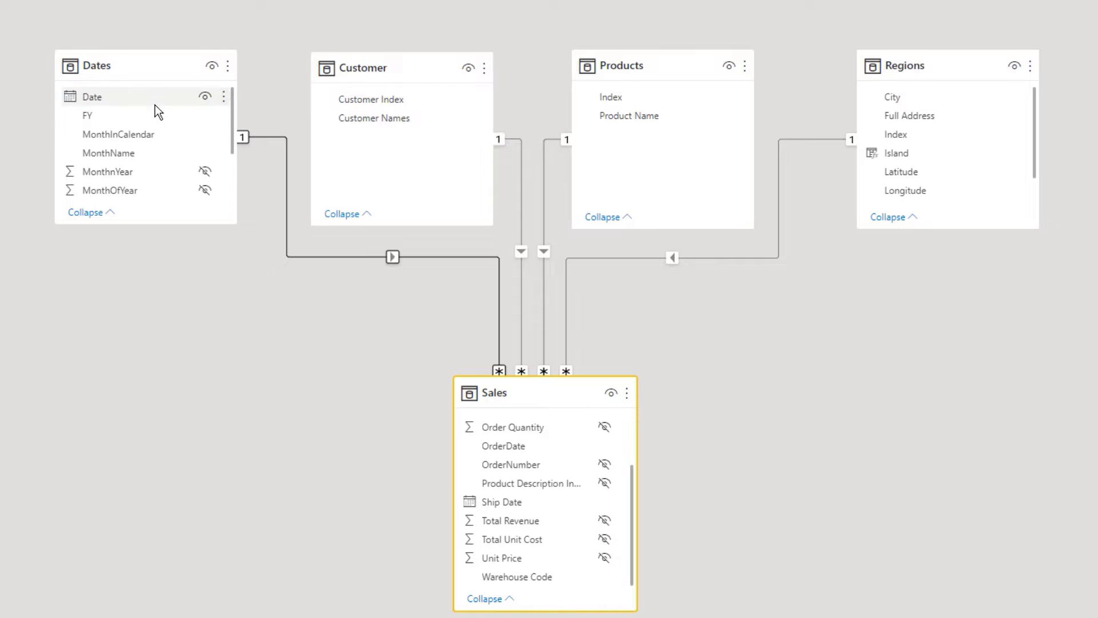
left_click_drag(154, 105, 558, 506)
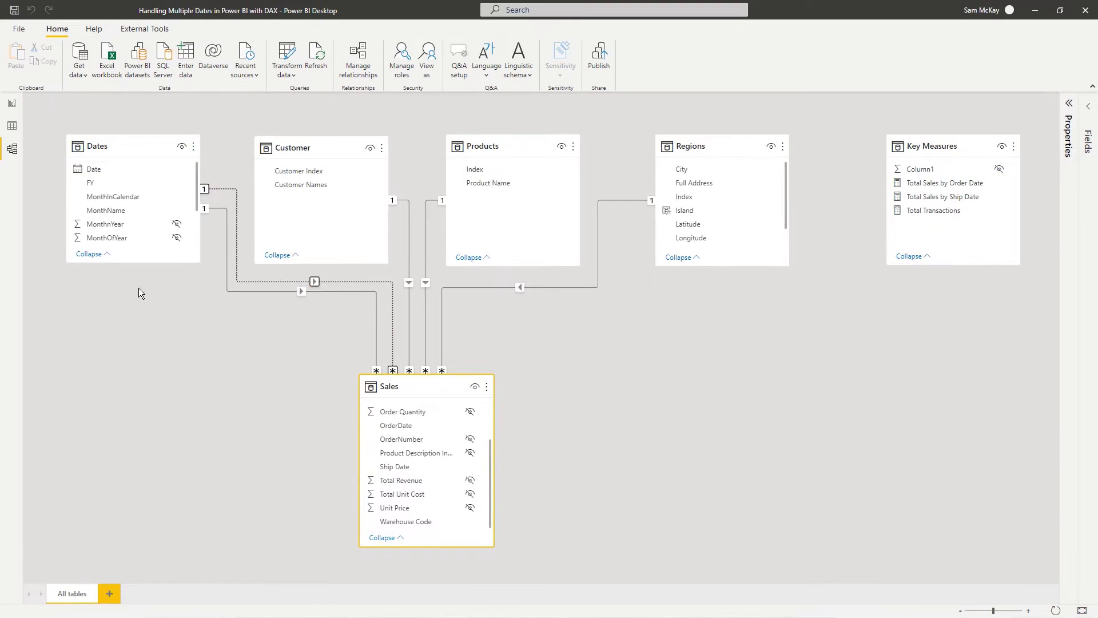
Create a Total Sales = SUM(Sales[Total Revenue]) measure in the Key Measures table
left_click(10, 105)
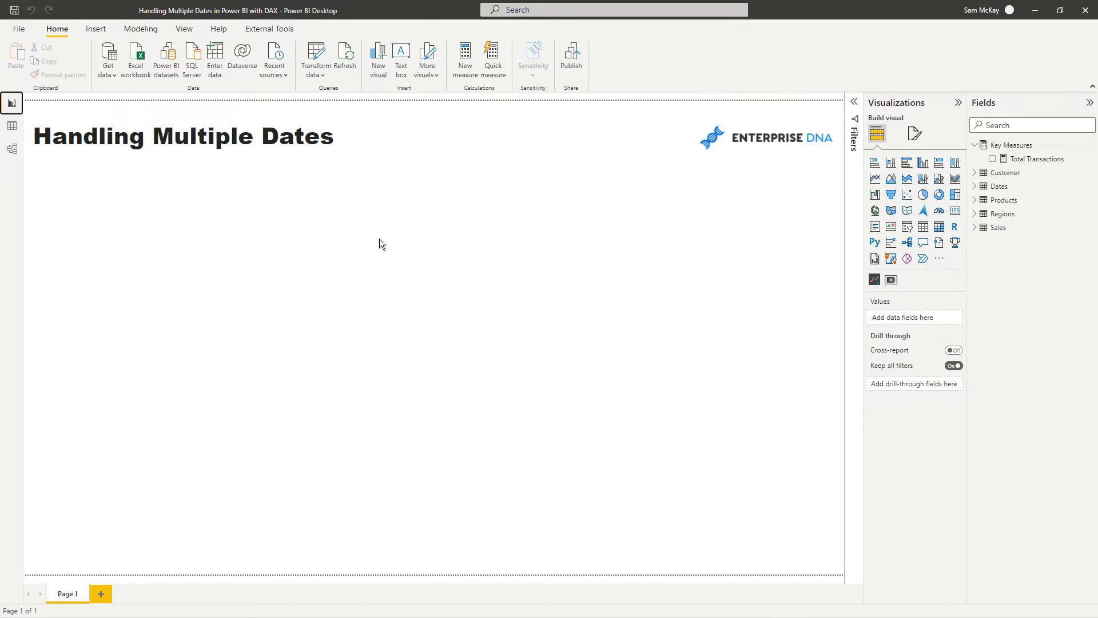
left_click(1045, 162)
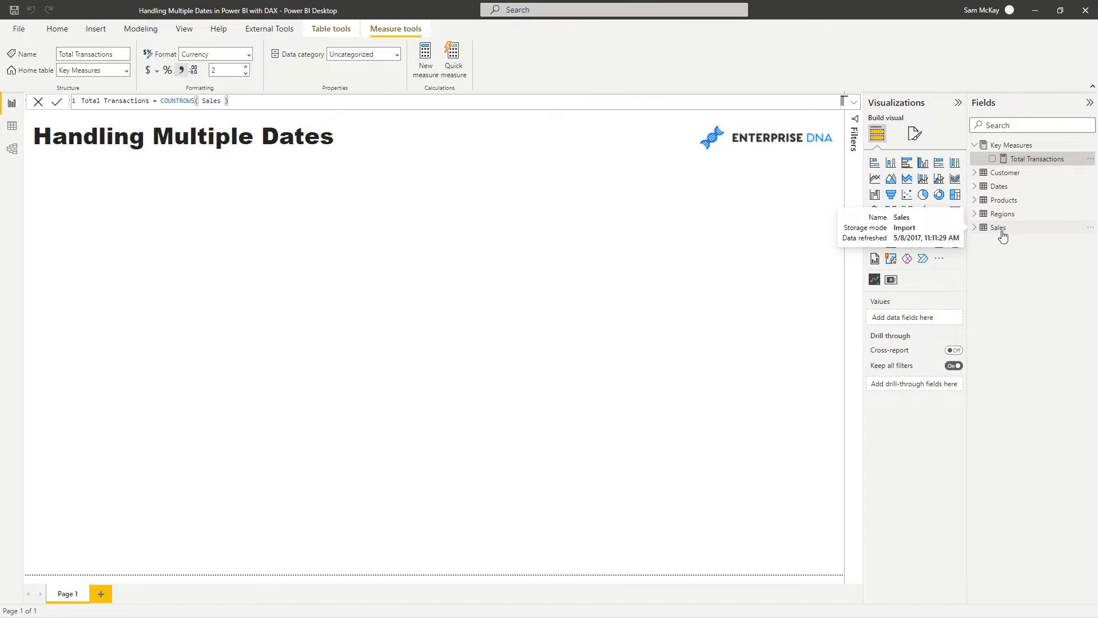
left_click(421, 66)
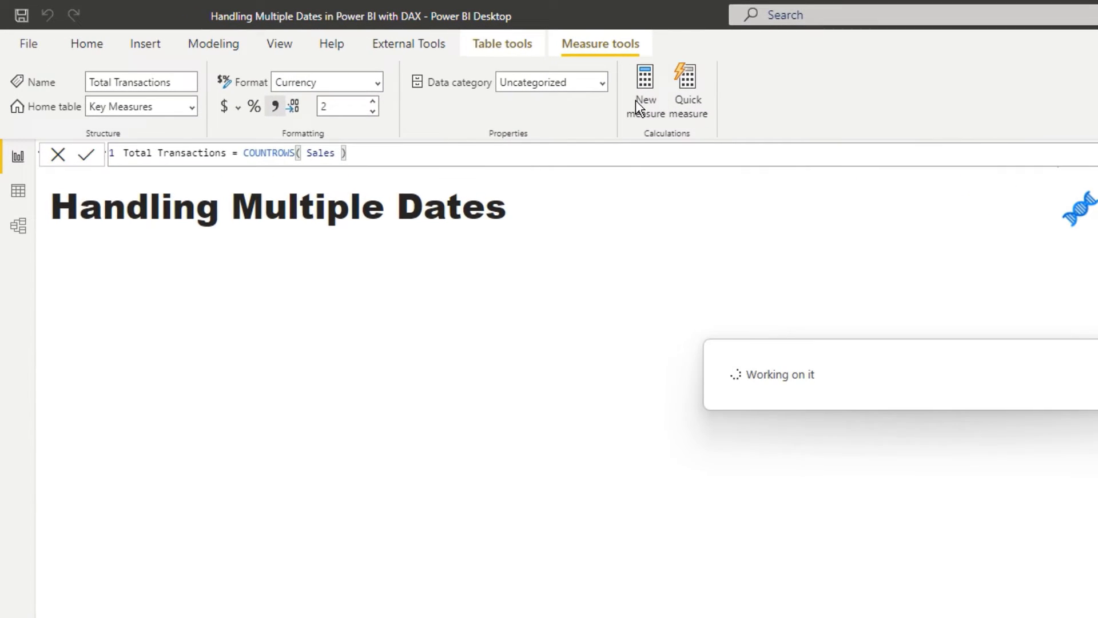
type("Total Sales")
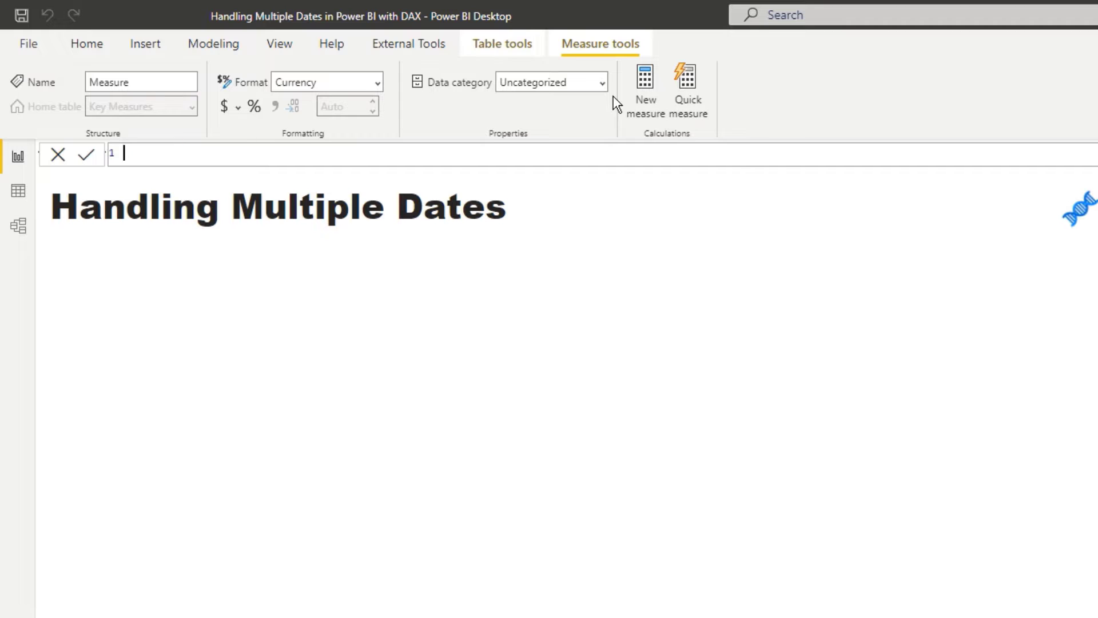
type(" = SUM(")
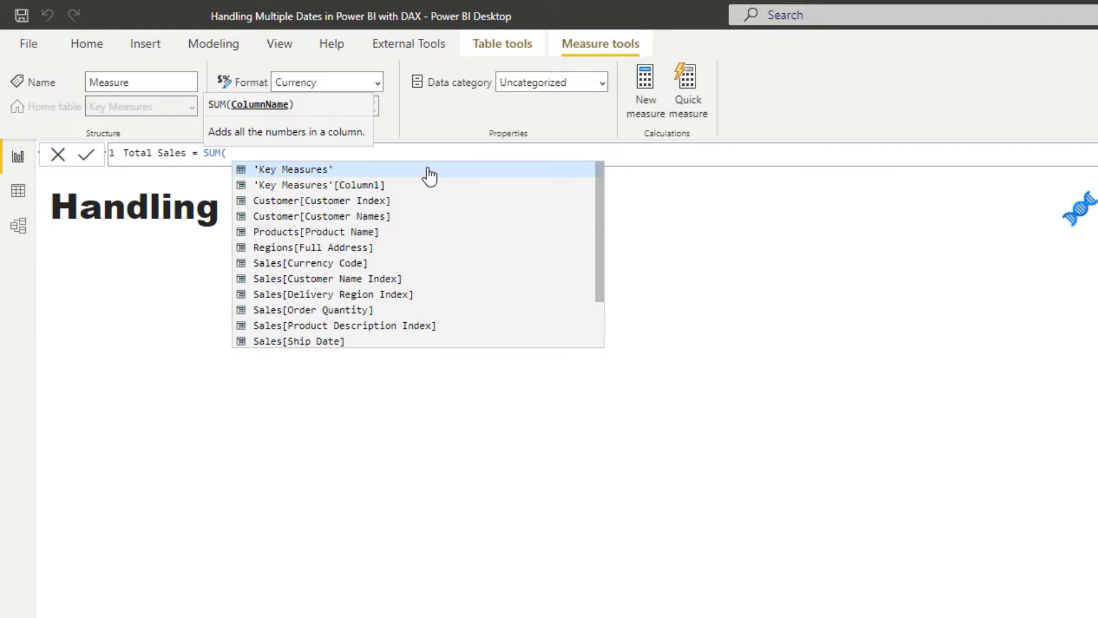
type(" rev")
key("Tab")
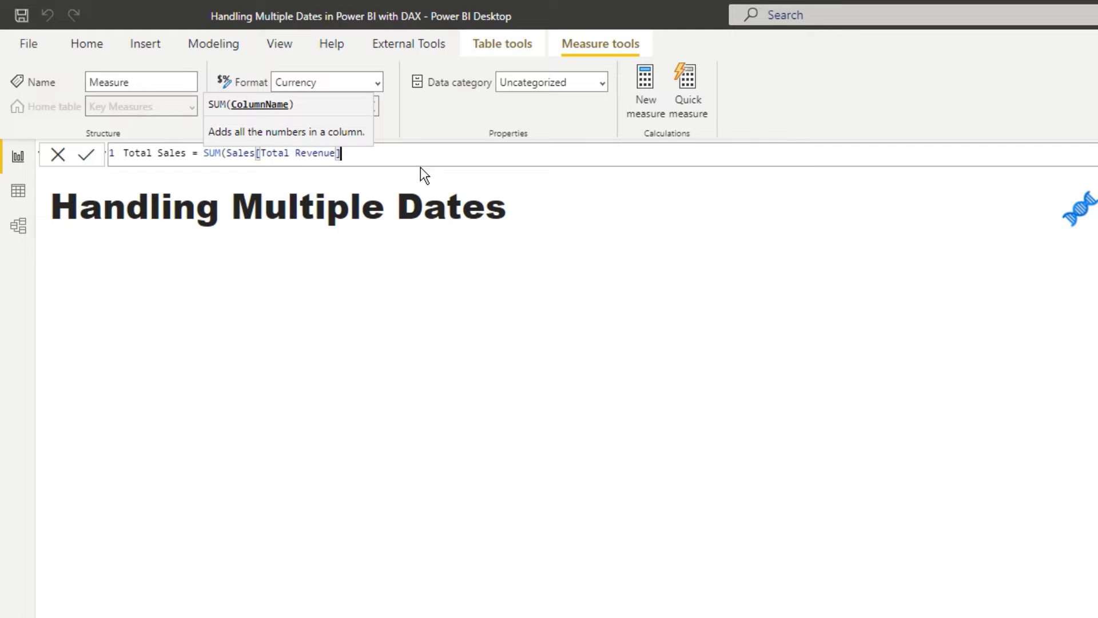
type(")")
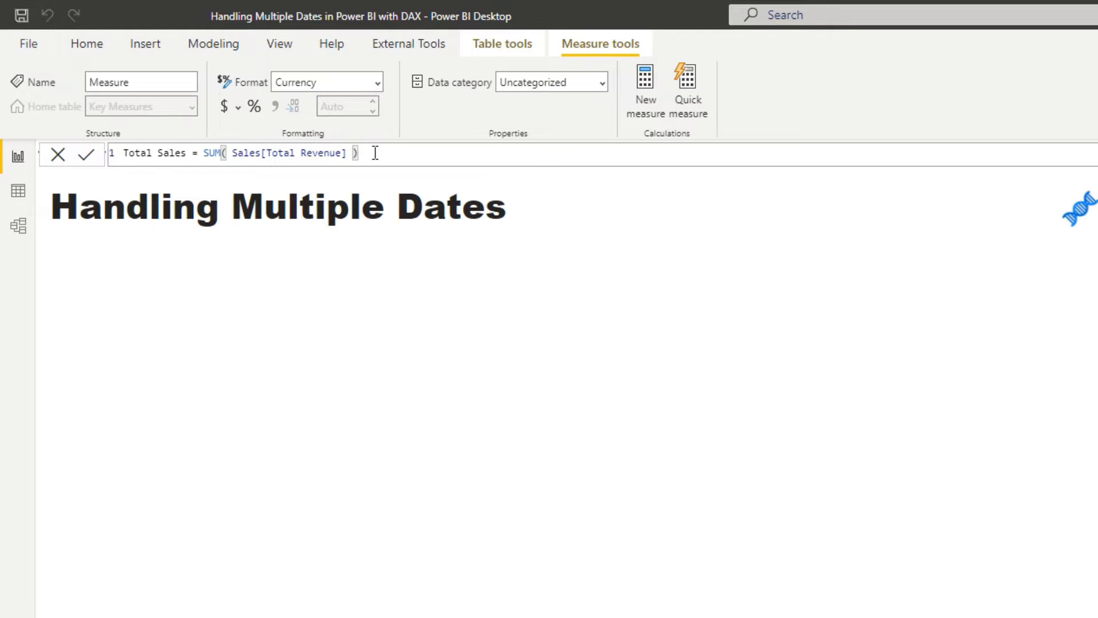
key("Return")
Build a chart of Total Sales by plain Dates[Date] on the report page
left_click_drag(1026, 158, 379, 250)
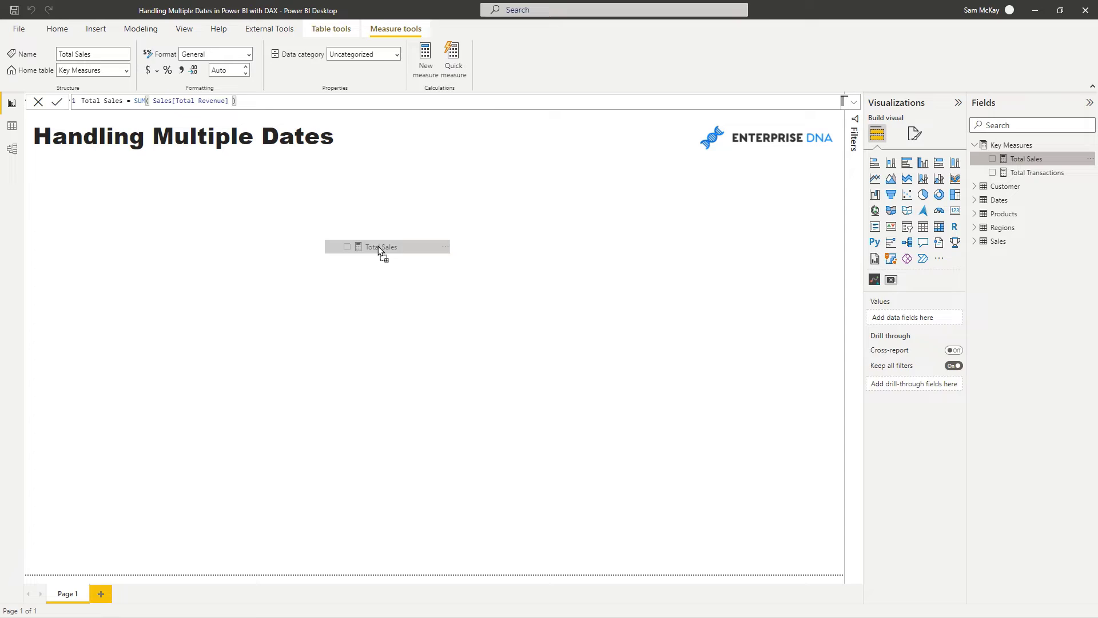
left_click_drag(233, 225, 507, 218)
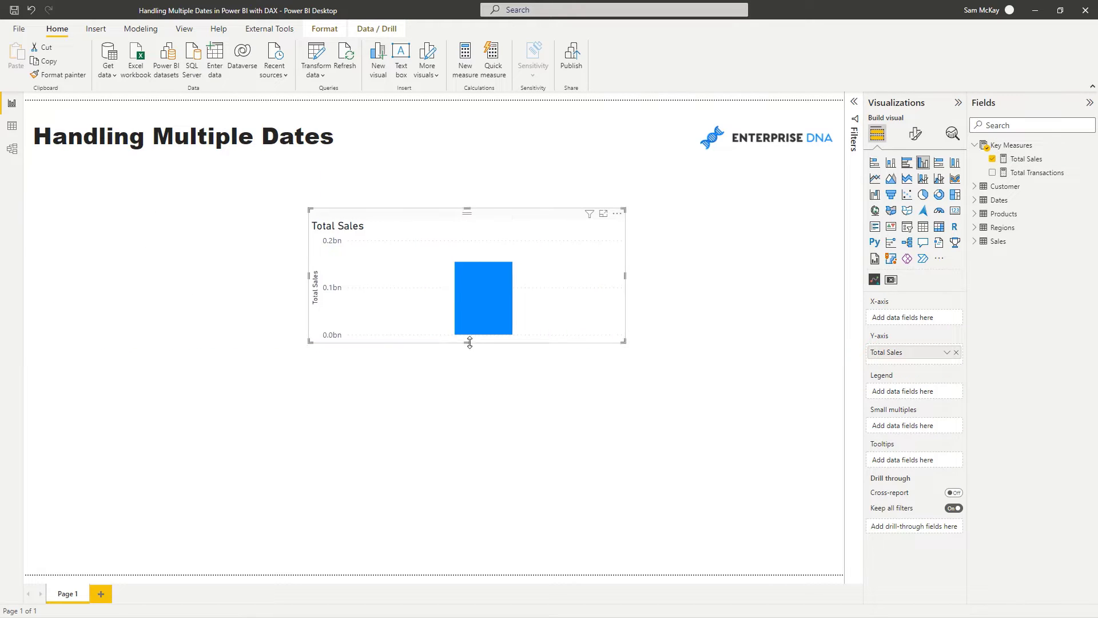
left_click_drag(469, 342, 468, 478)
left_click(974, 199)
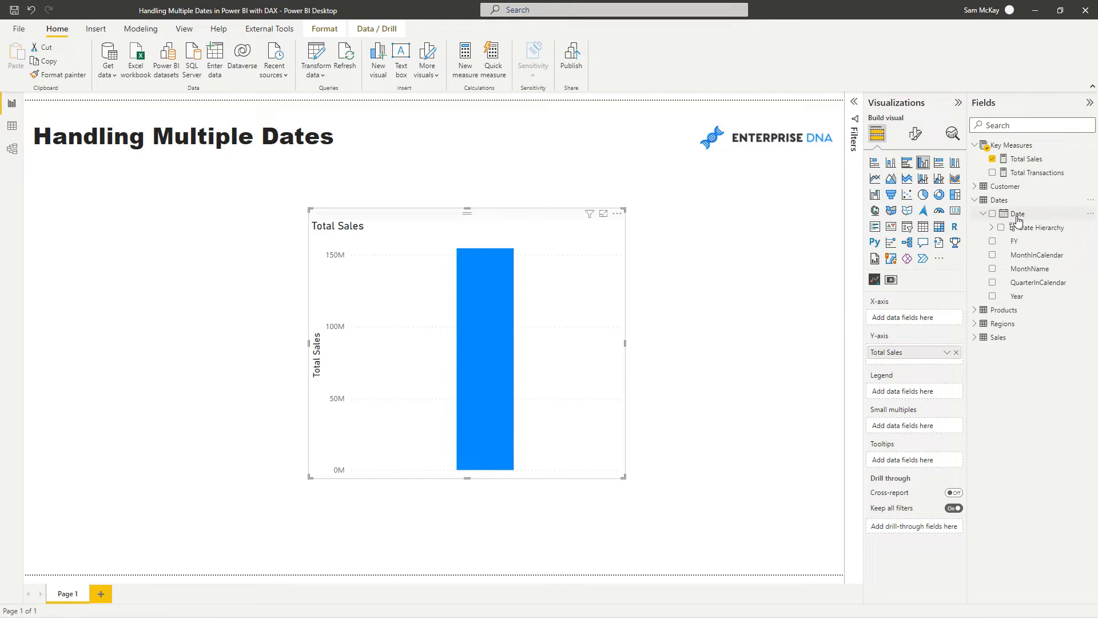
left_click_drag(1018, 220, 915, 318)
left_click(947, 318)
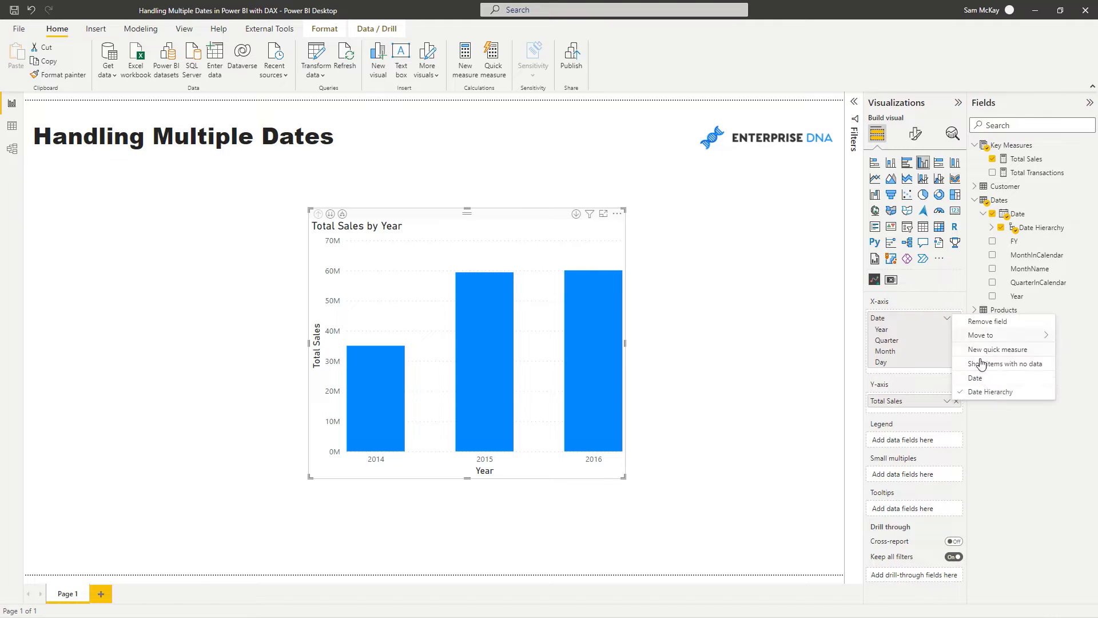
left_click(986, 377)
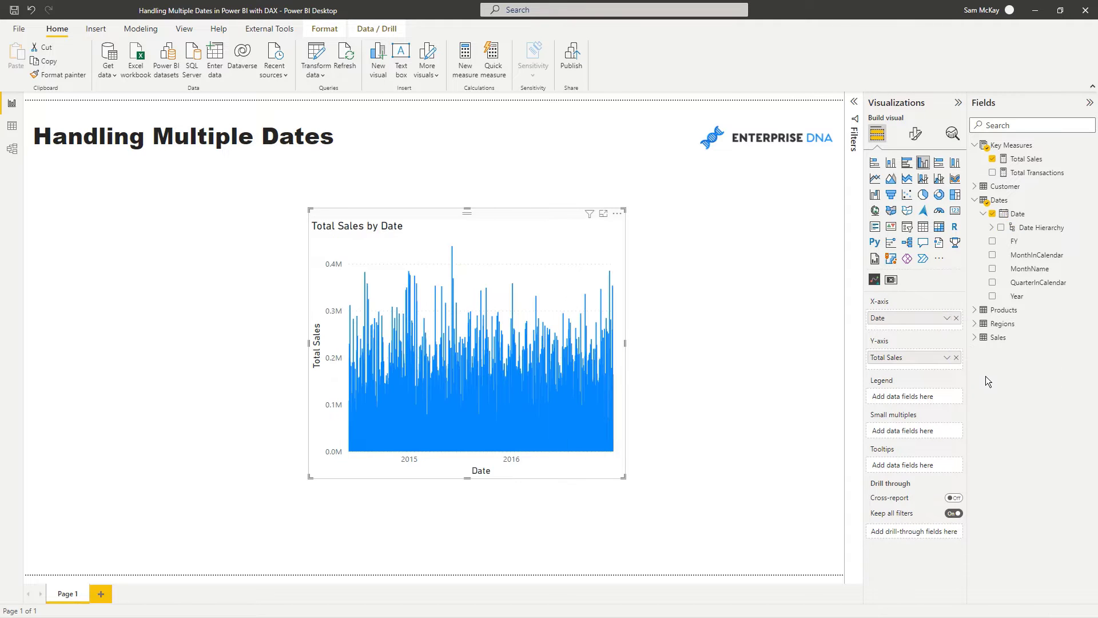
Convert the chart to a table, enlarge it, and sort it by ascending Date
left_click(923, 228)
left_click_drag(612, 400, 583, 386)
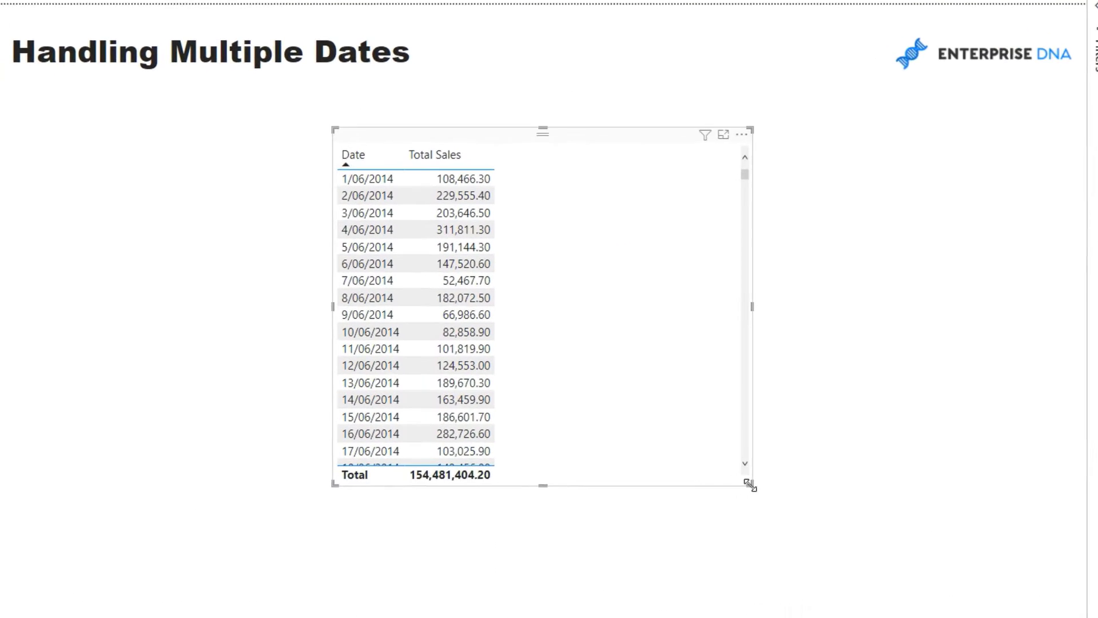
left_click_drag(749, 485, 820, 546)
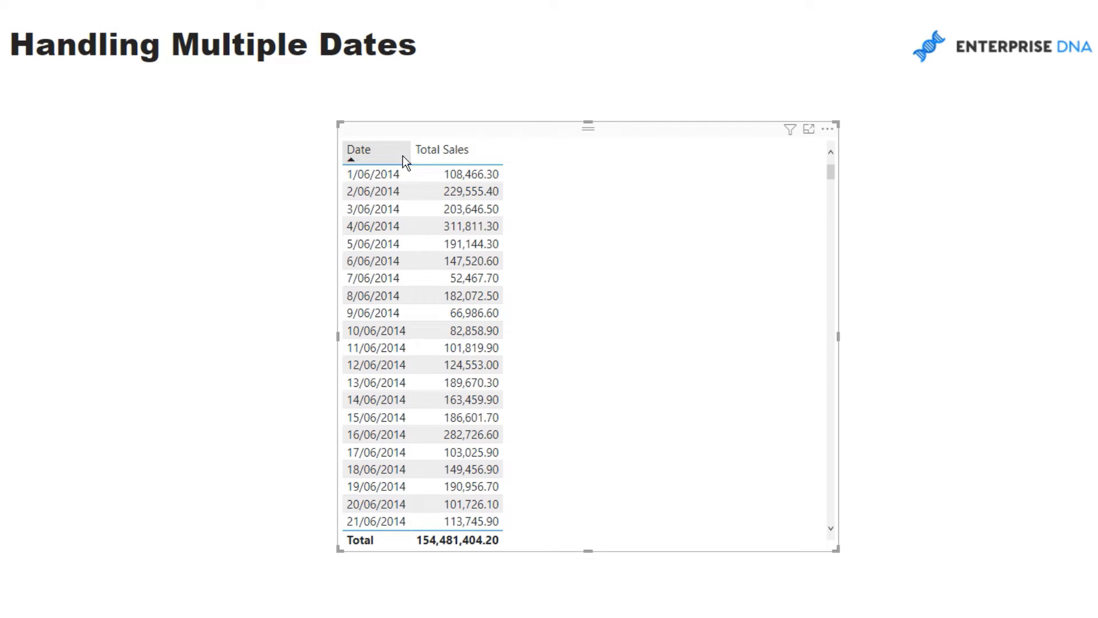
left_click(398, 156)
left_click(398, 155)
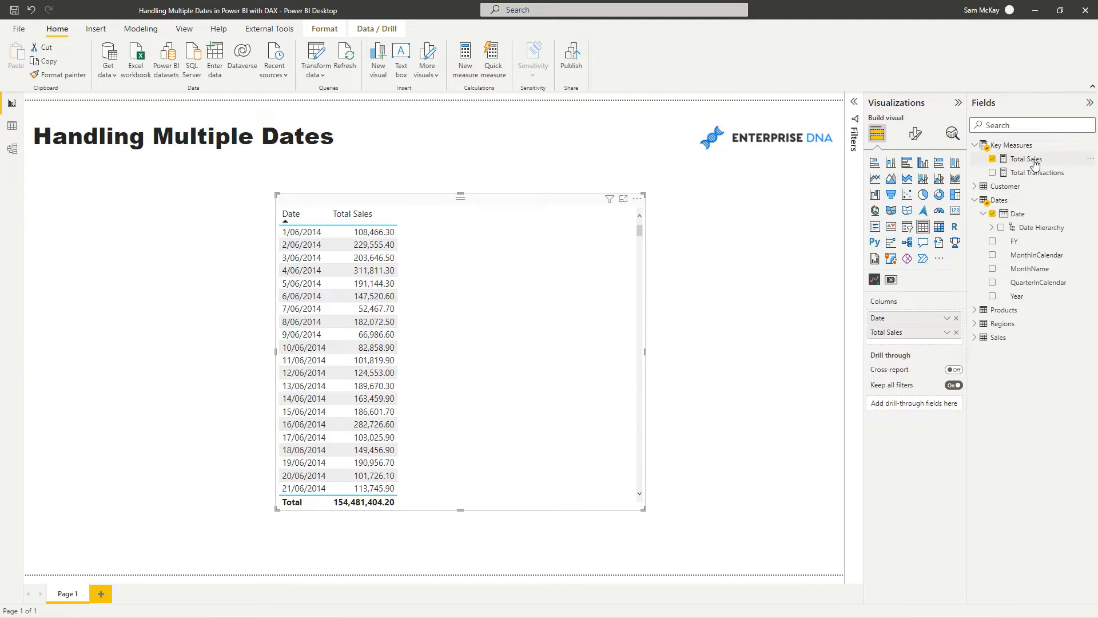
Rename the Total Sales measure to 'Total Sales by Order Date'
left_click(1026, 159)
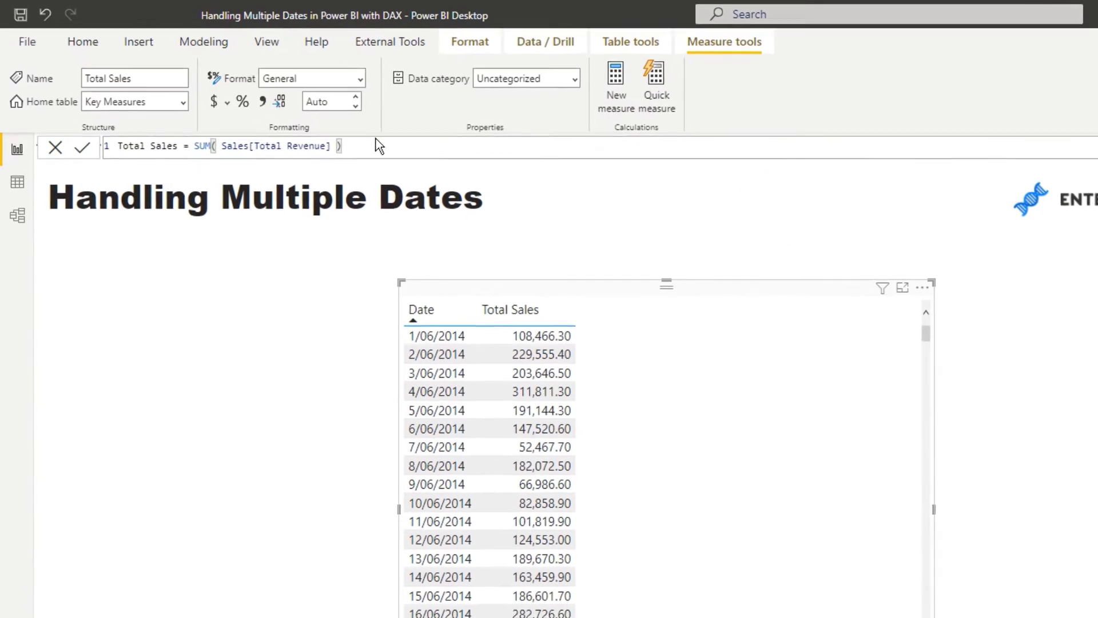
left_click_drag(377, 146, 118, 146)
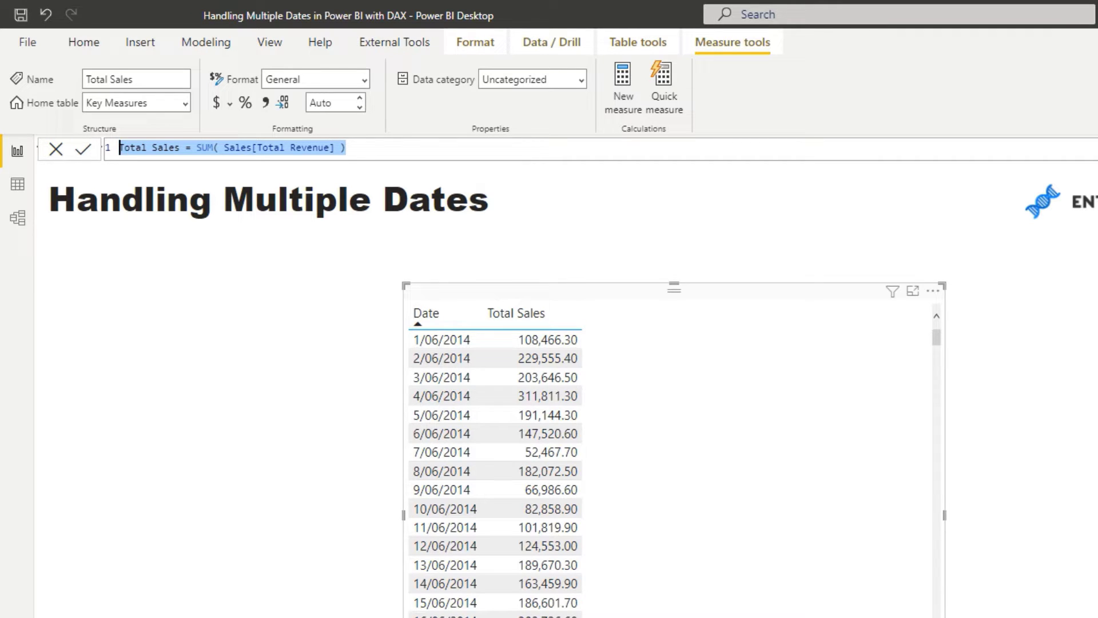
left_click(373, 151)
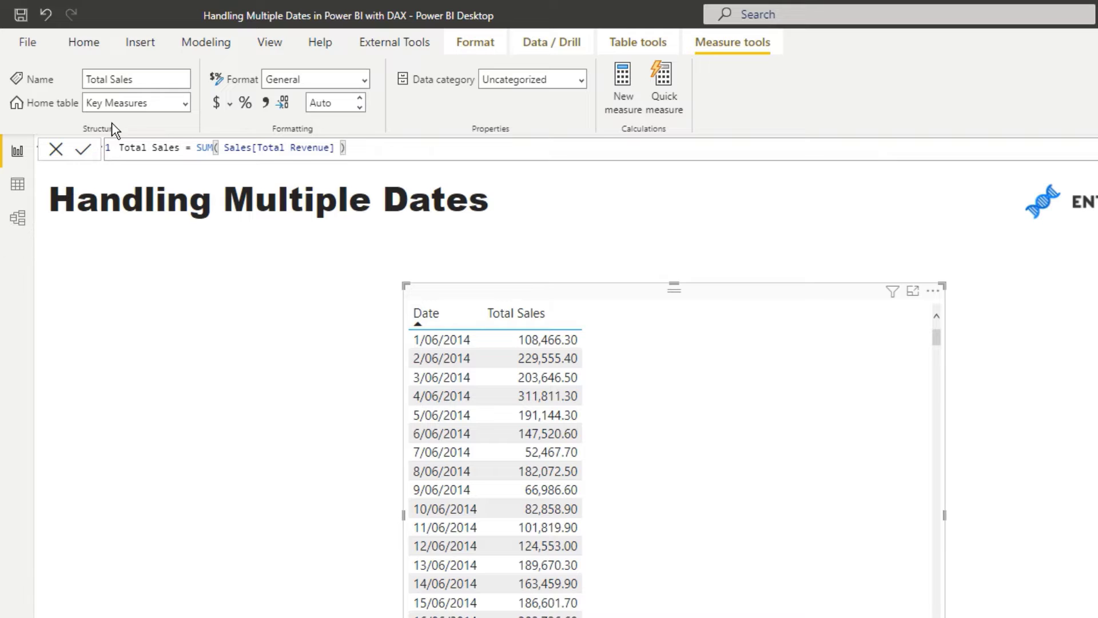
left_click(185, 148)
type("by Order ")
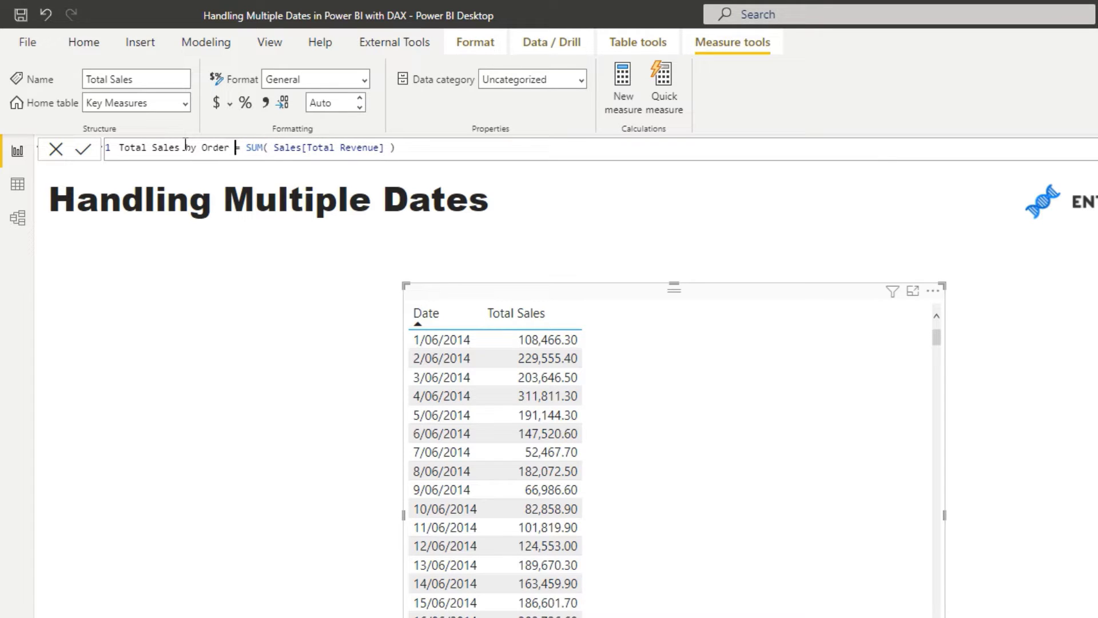
type("Date")
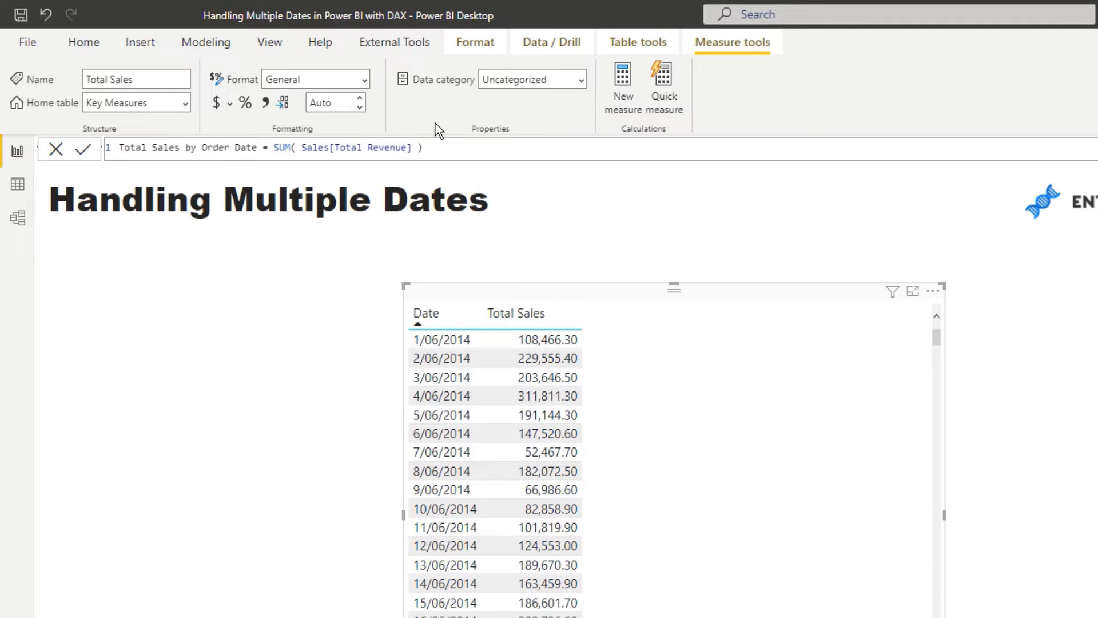
Add the comment '//this is sales by order date' on a new line and commit the measure
left_click(449, 147)
key("shift+Return")
type("//")
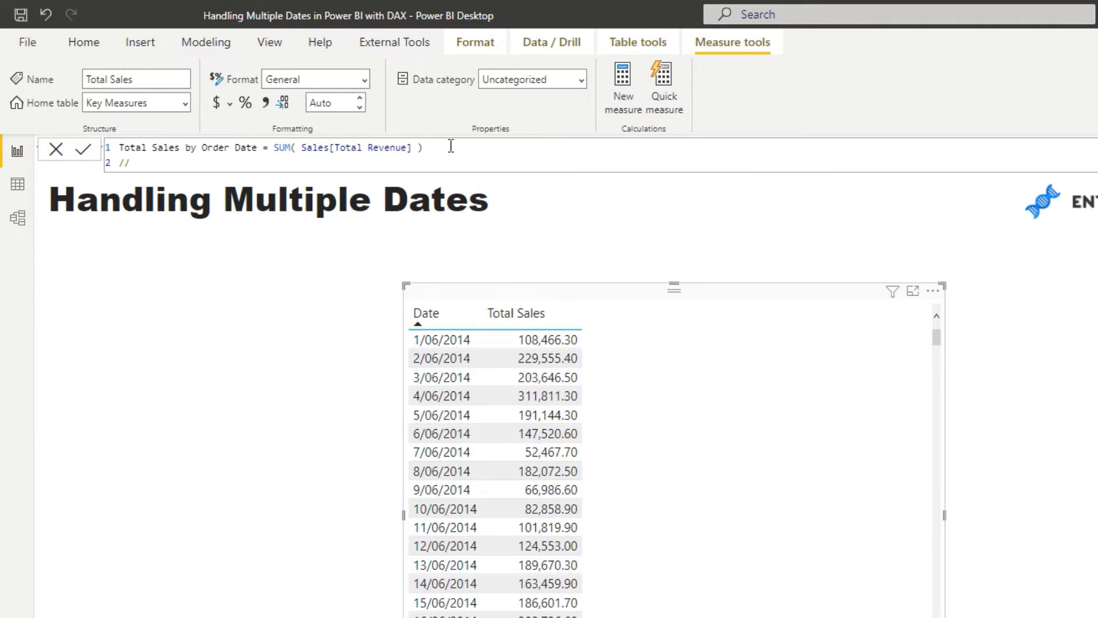
type("this is salesby")
double_click(193, 163)
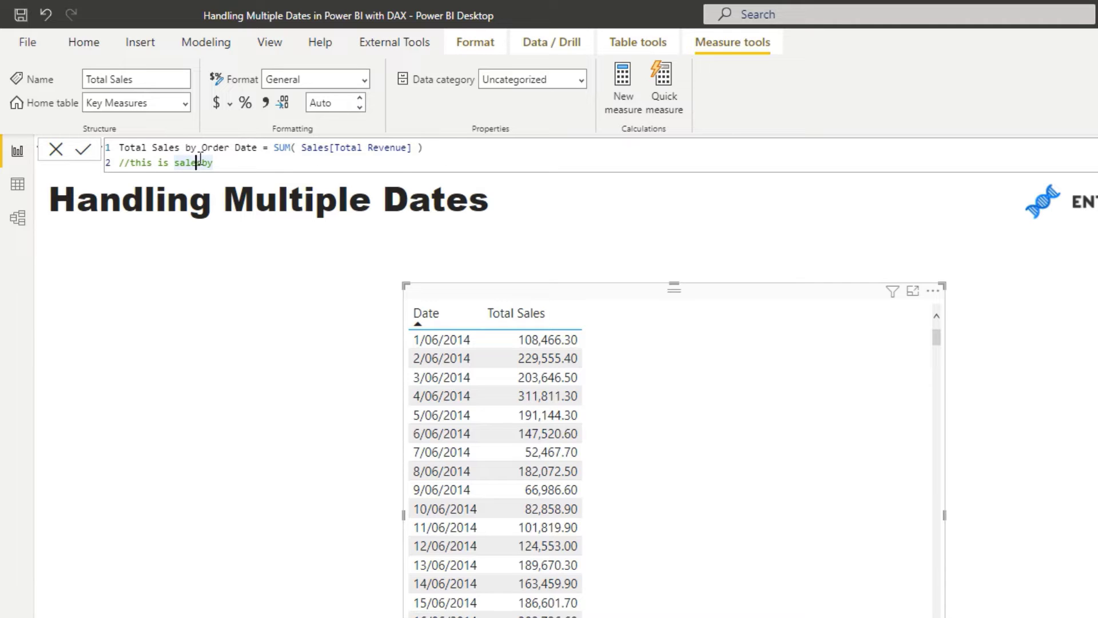
left_click(200, 163)
type("order")
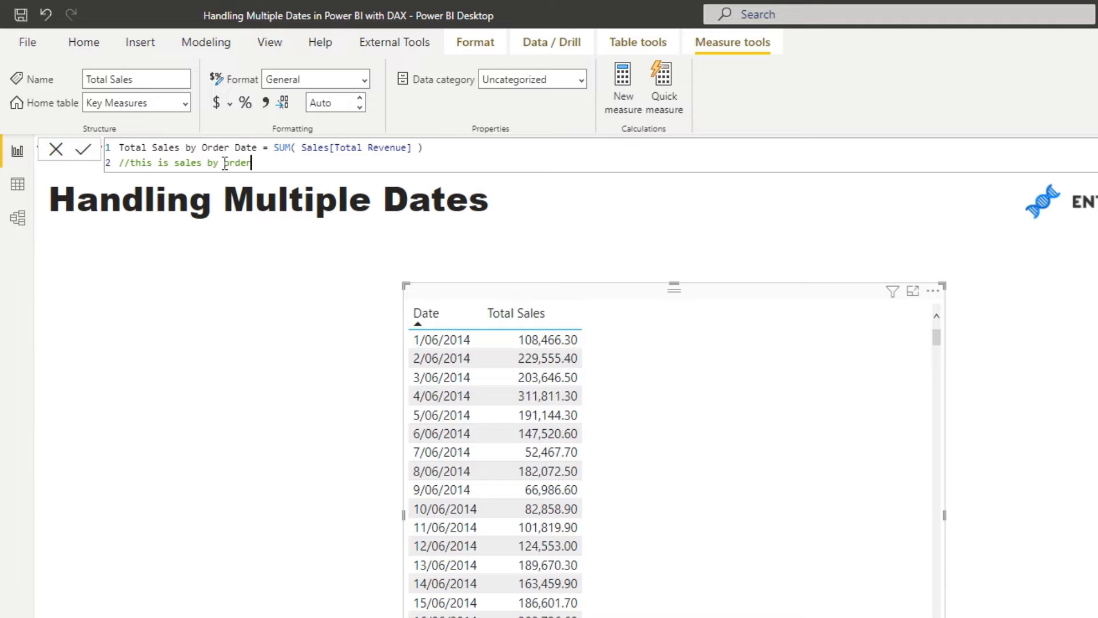
type(" date")
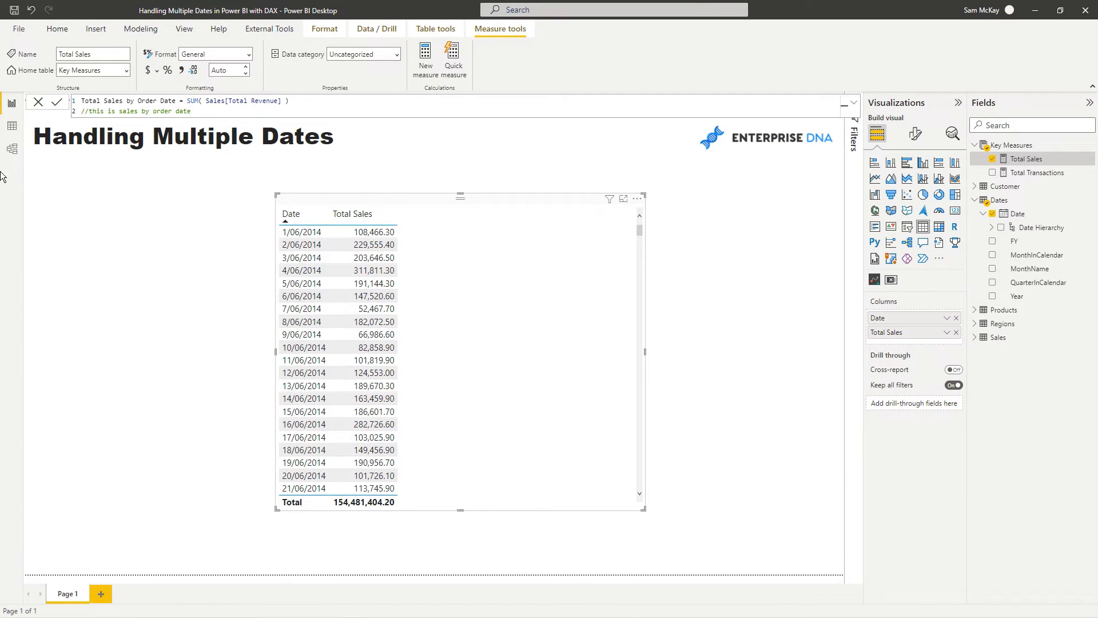
key("Return")
left_click(13, 151)
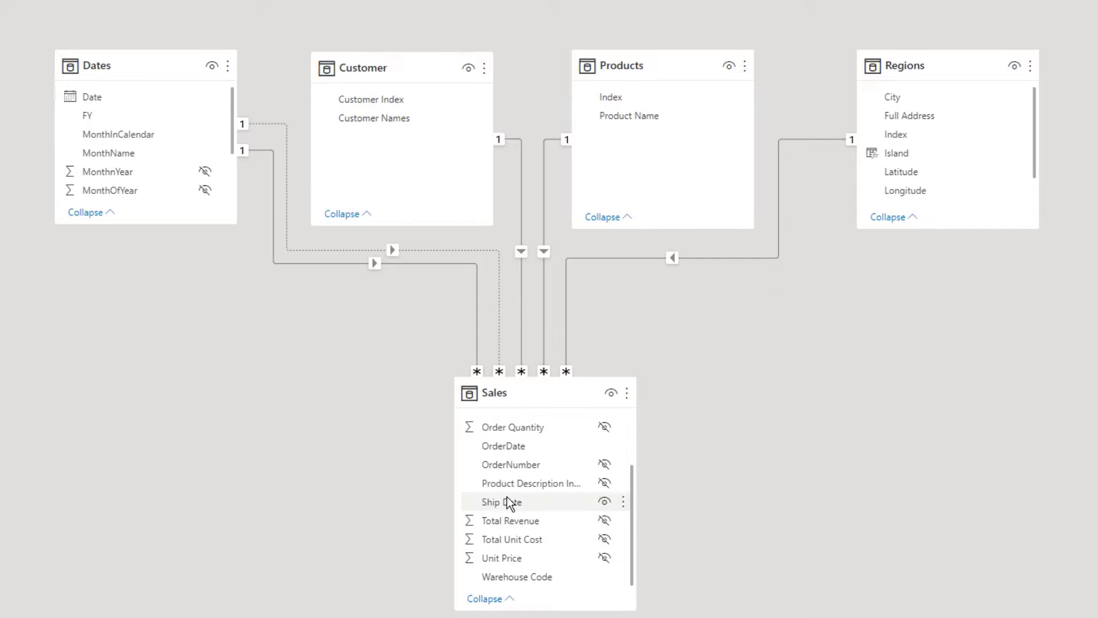
left_click(481, 335)
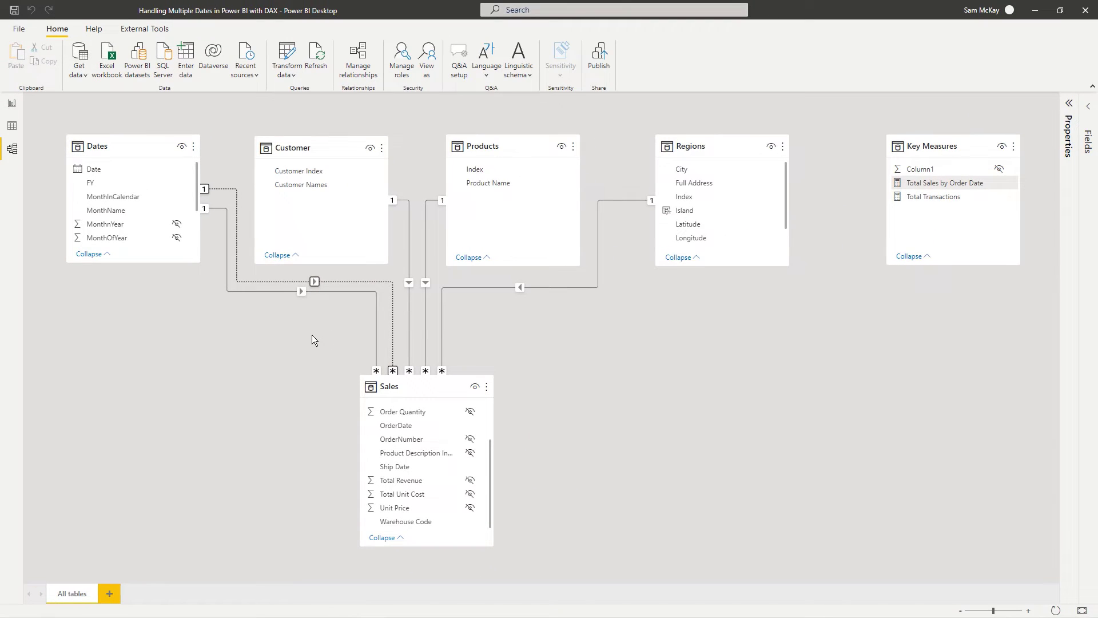
left_click(10, 104)
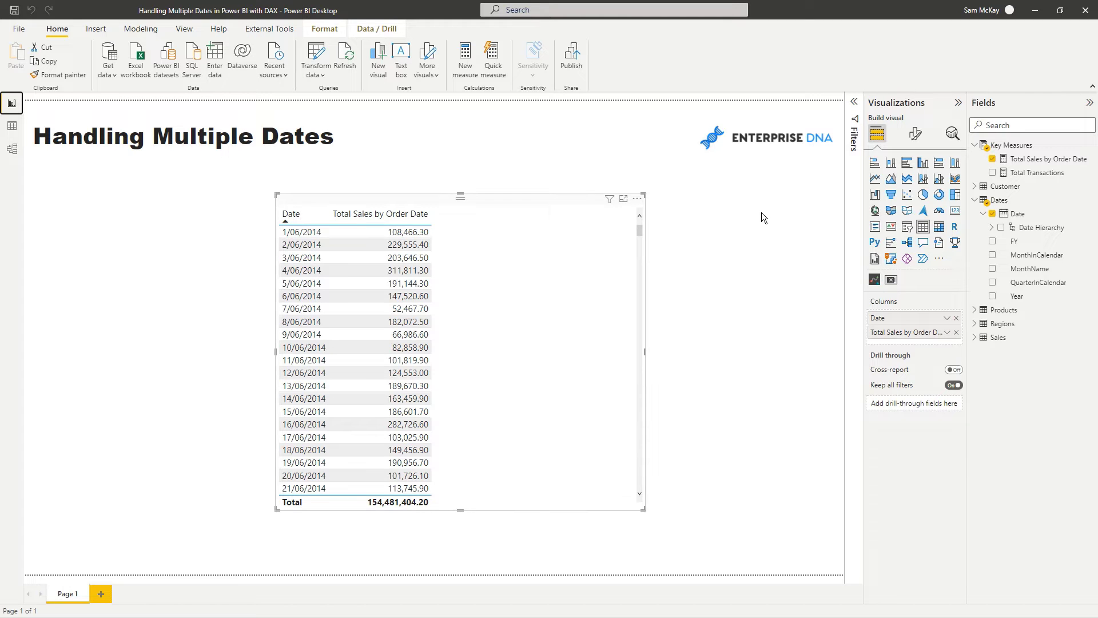
Start a new measure 'Total Sales by Ship Date = CALCULATE([Total Sales by Order Date]'
left_click(1055, 161)
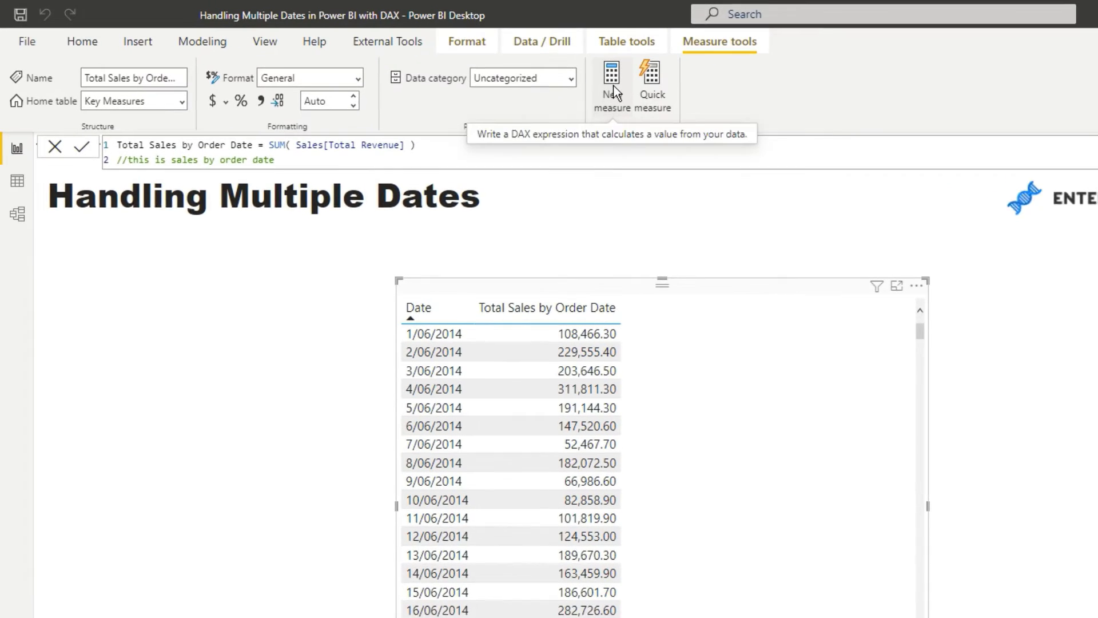
left_click(426, 60)
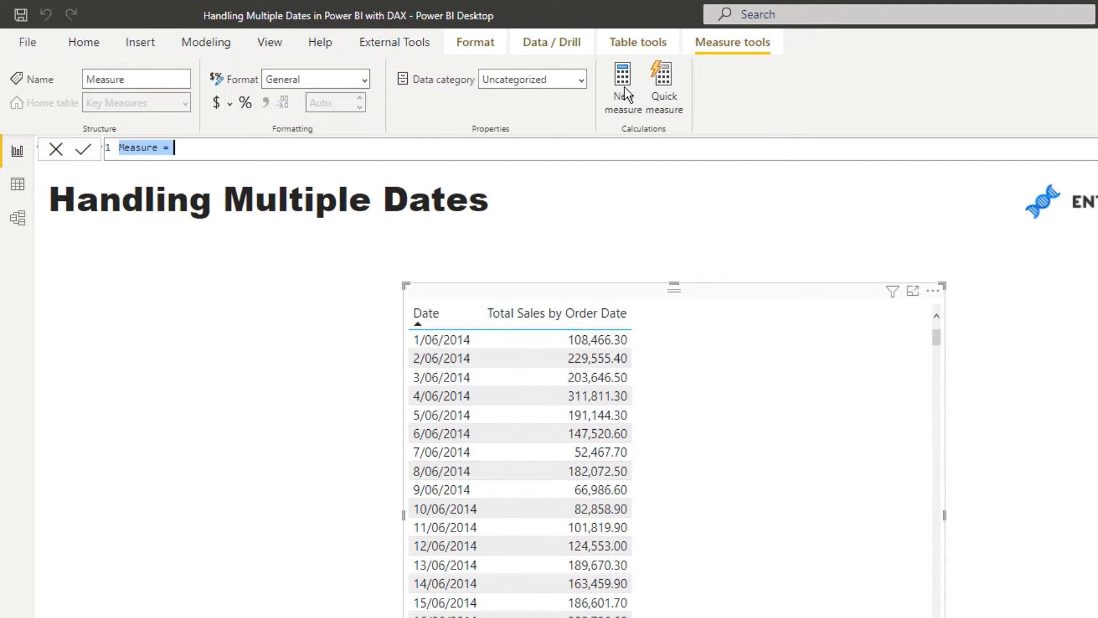
key("BackSpace")
type("Tota")
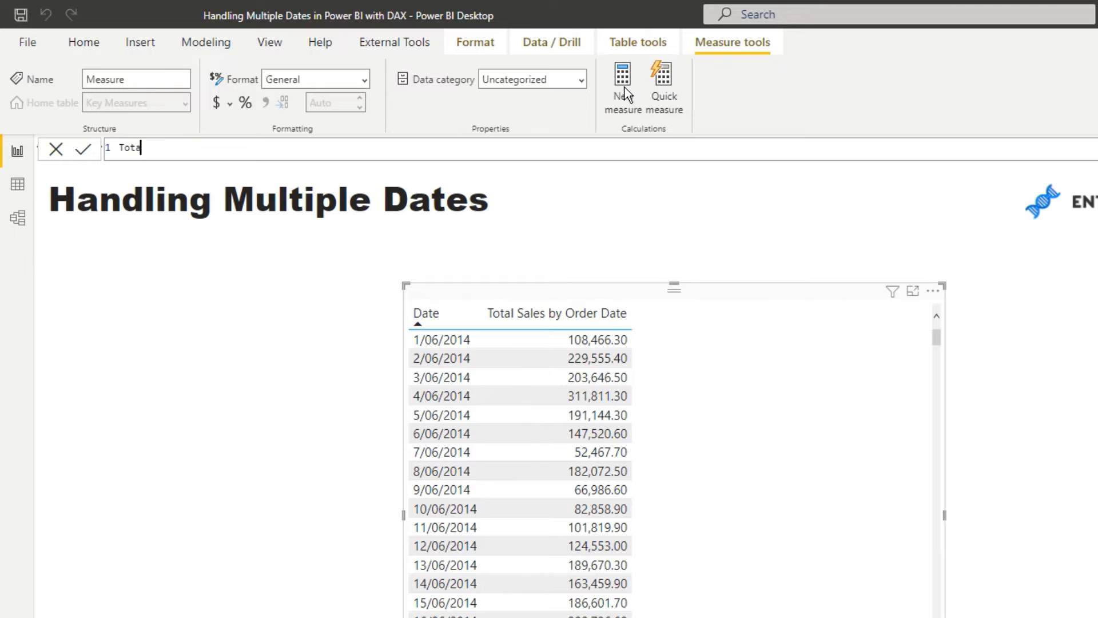
type("l Sales by Ship Date =")
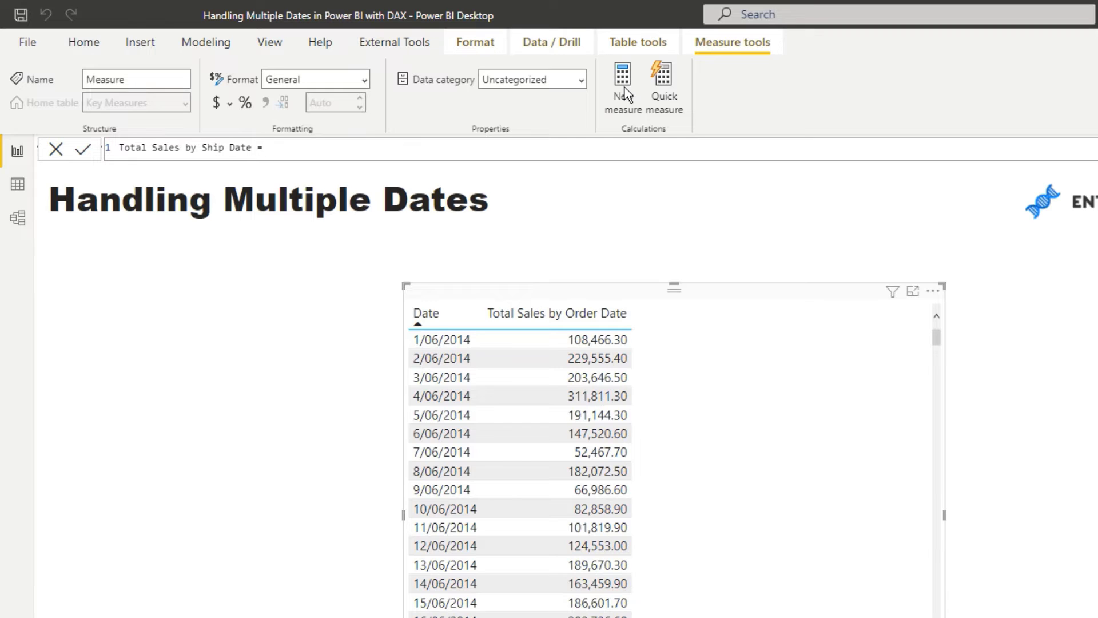
key("shift+Return")
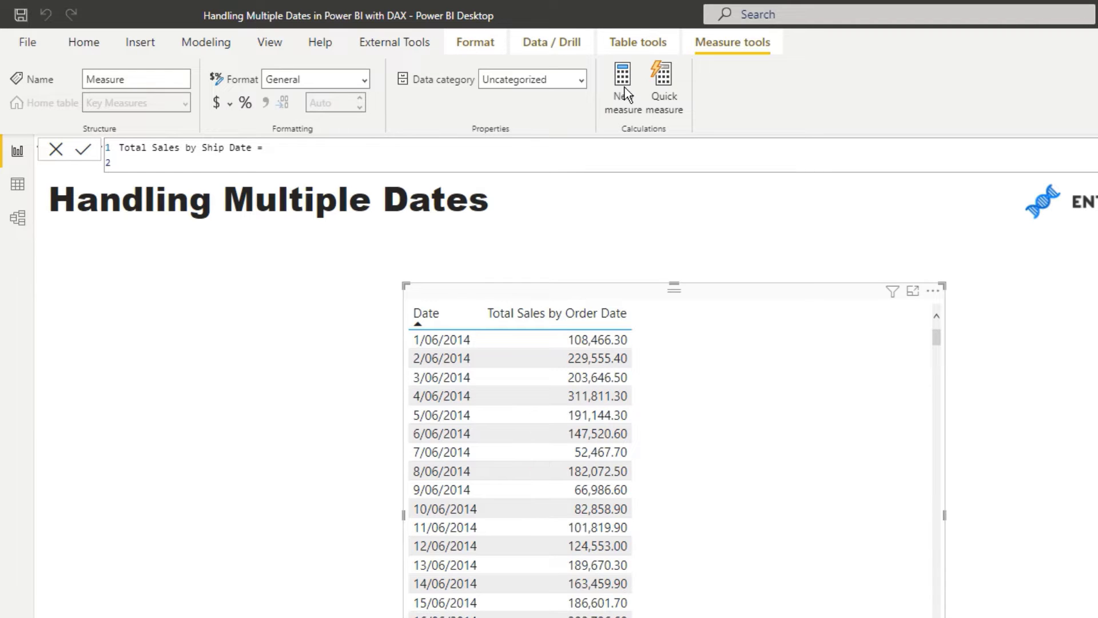
type("CALCULATE(")
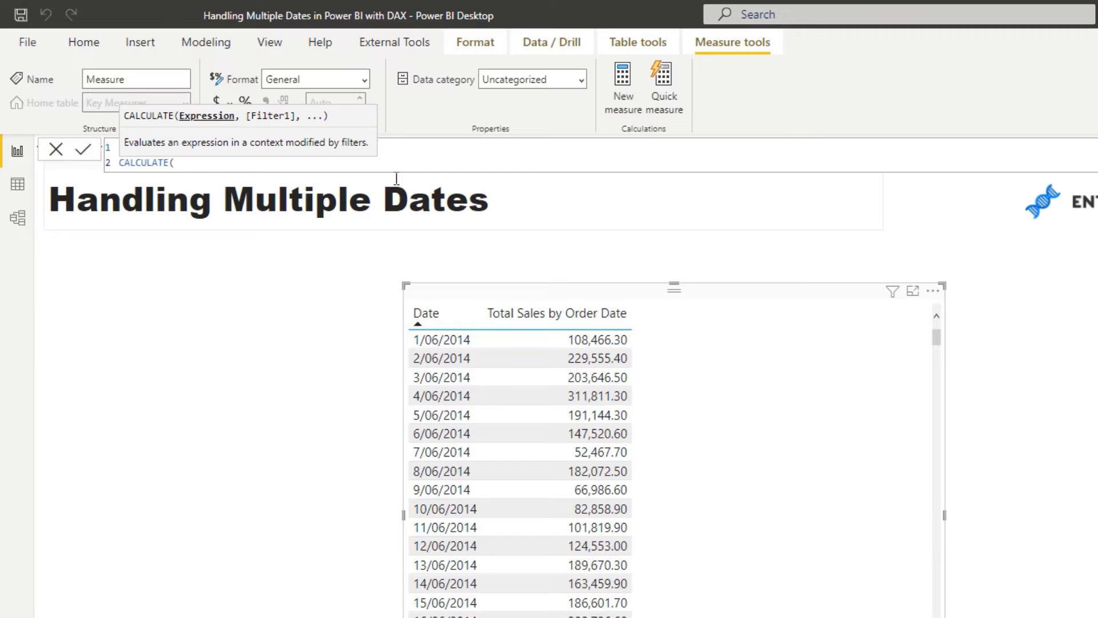
type(" tot")
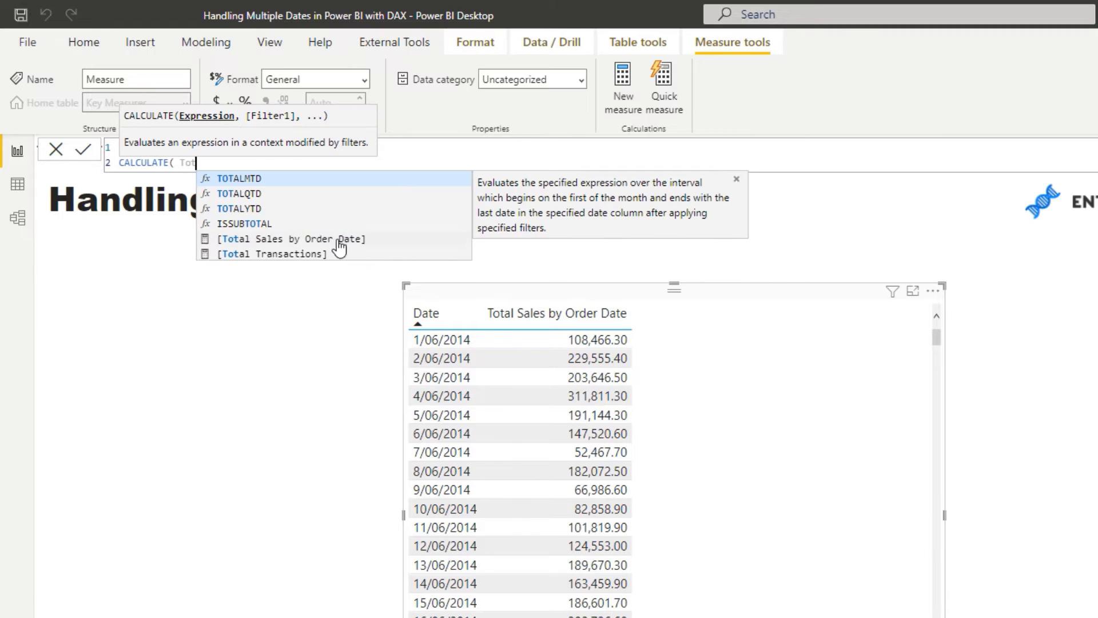
left_click(341, 241)
Add the filter argument USERELATIONSHIP(Dates[Date], Sales[Ship Date]) and close the formula
type(",")
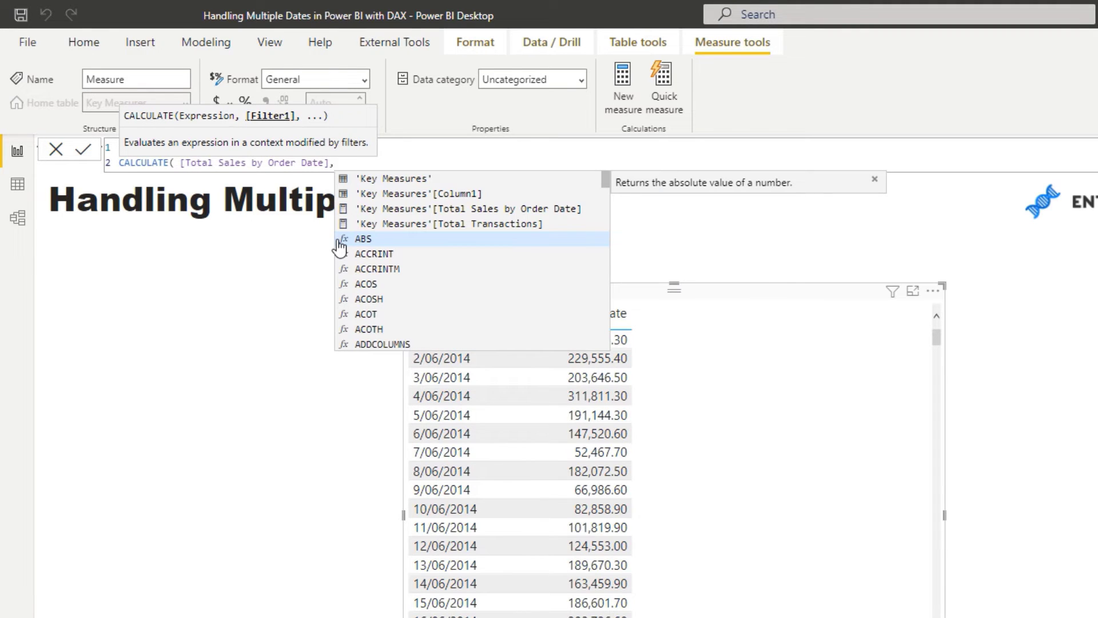
key("shift+Return")
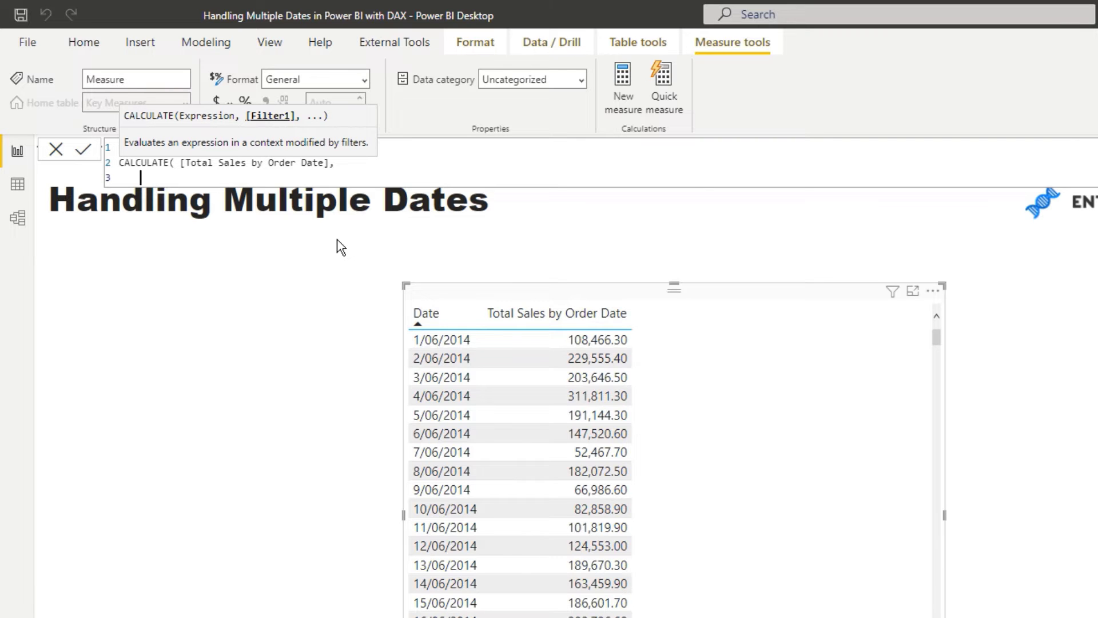
type("use")
left_click(319, 244)
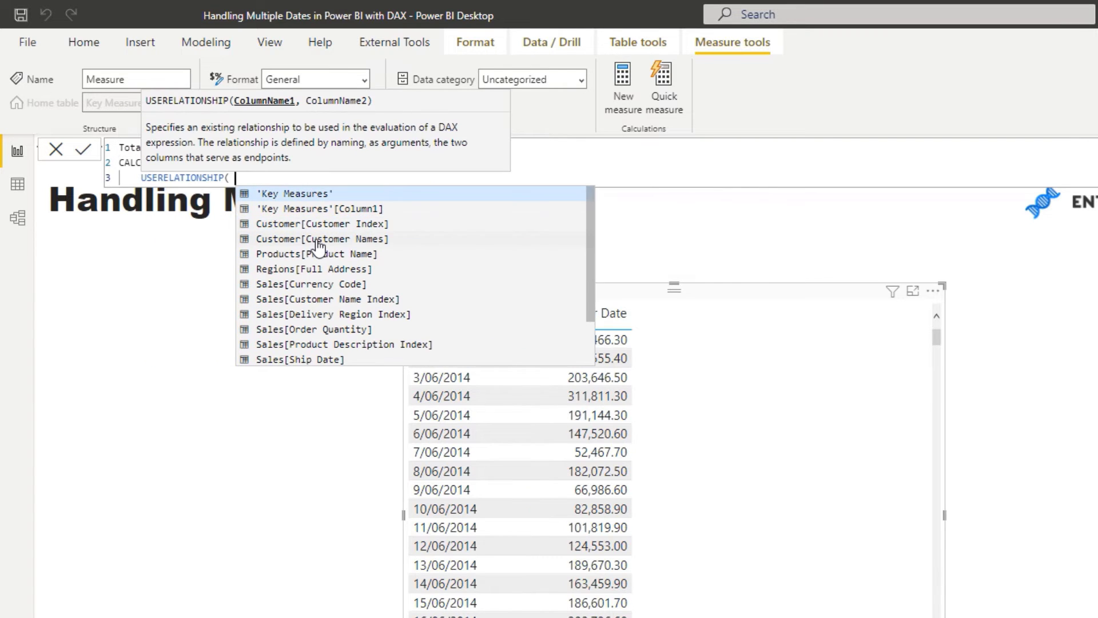
type("Date")
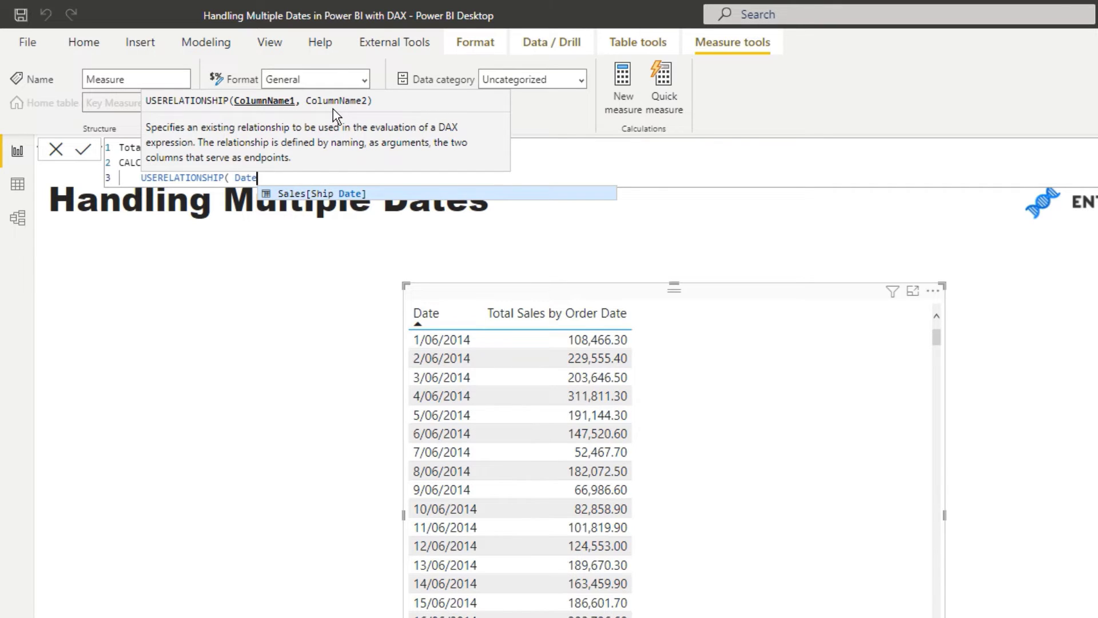
type("s[Date],")
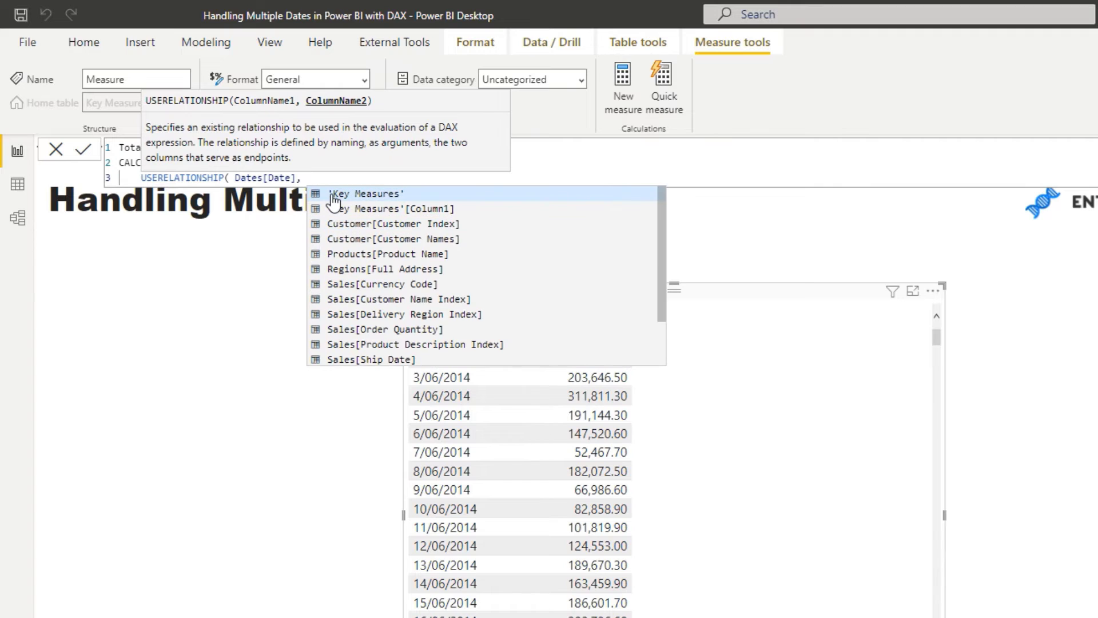
type(" Sales[Ship")
key("Tab")
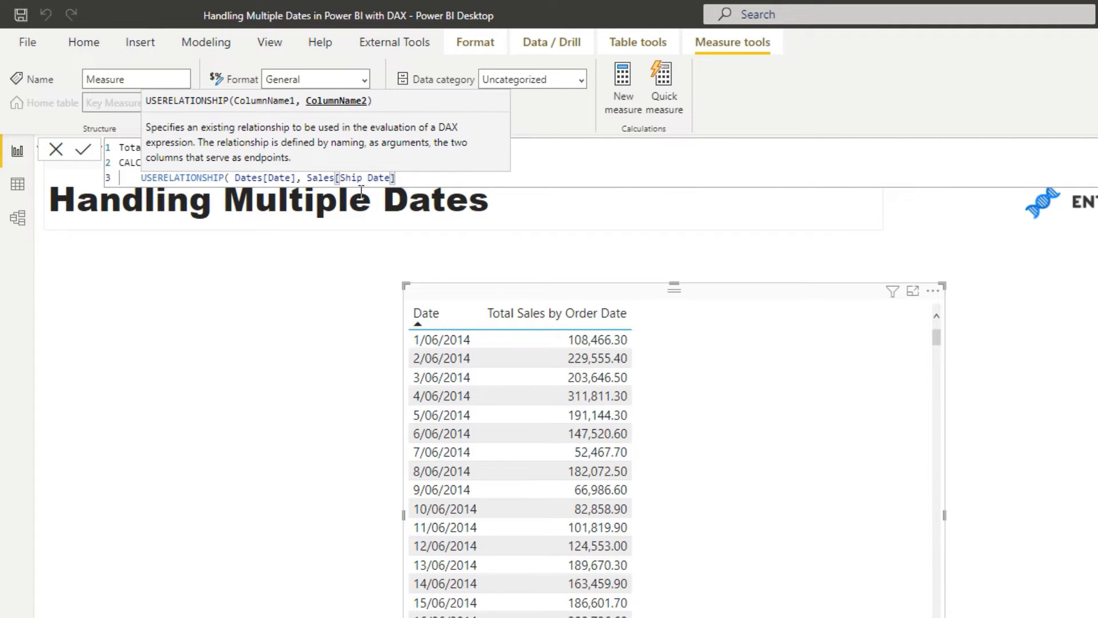
type(") )")
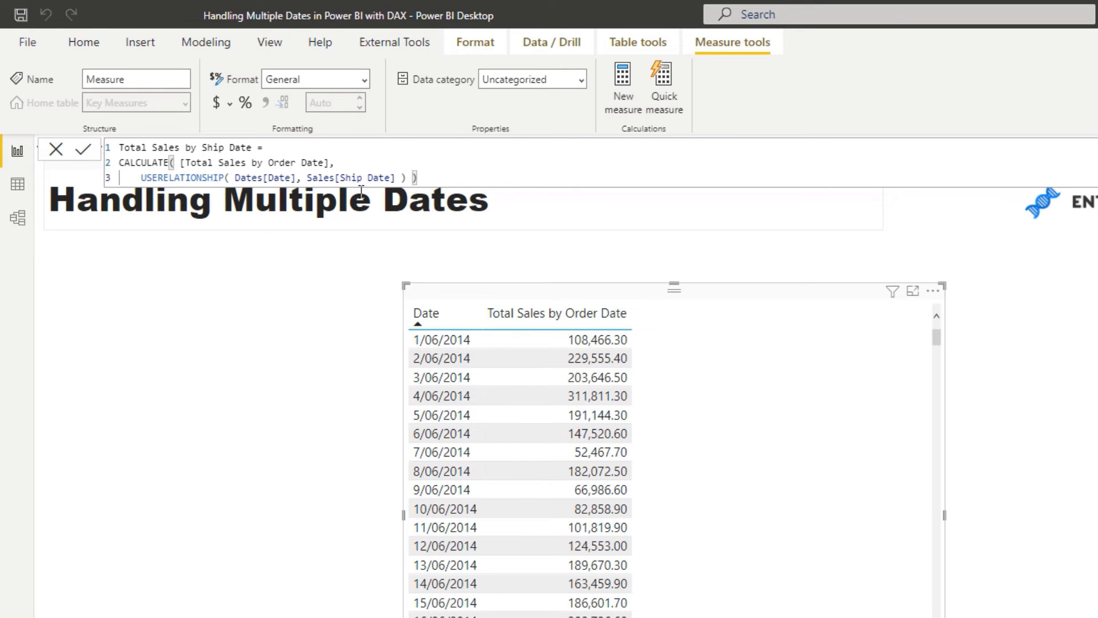
Commit Total Sales by Ship Date, add it as a table column, and select its formula text
key("Return")
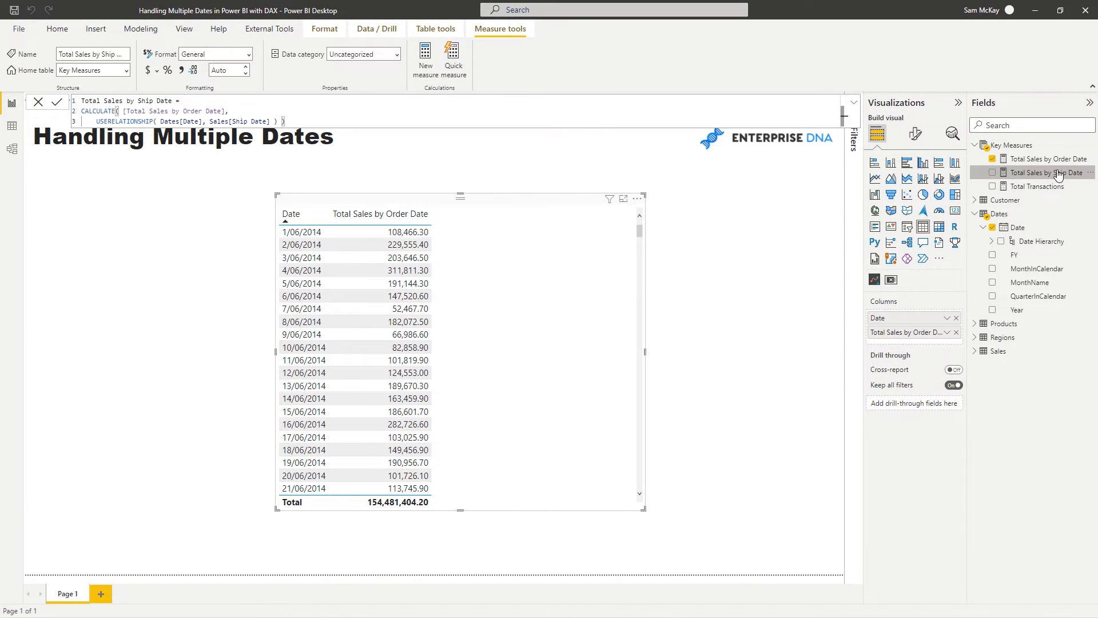
left_click_drag(1046, 172, 560, 266)
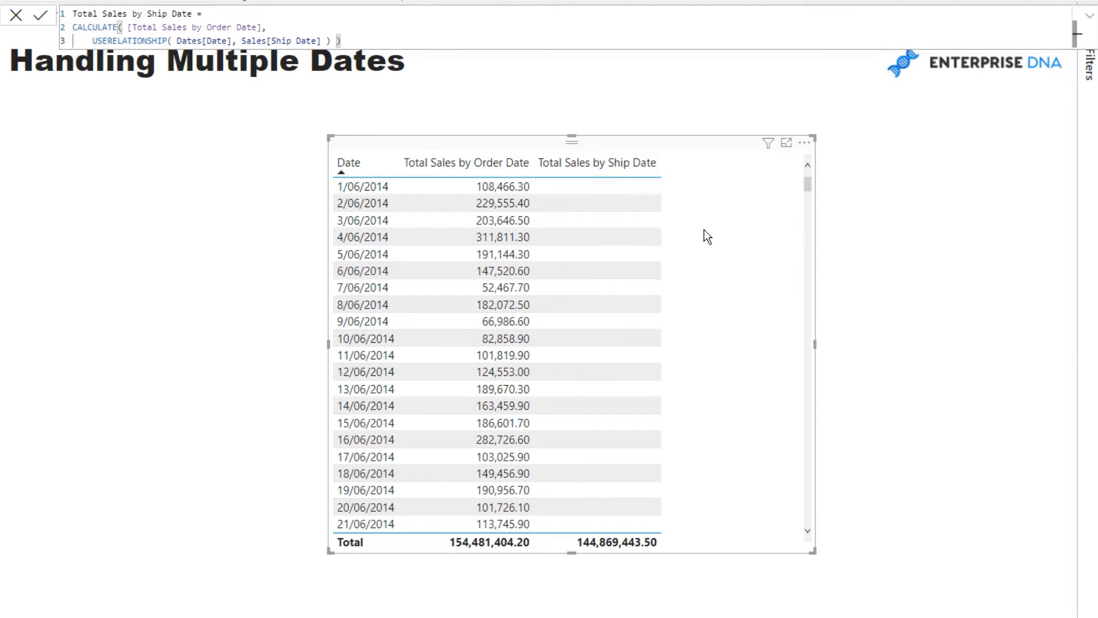
scroll(755, 221, "down", 9)
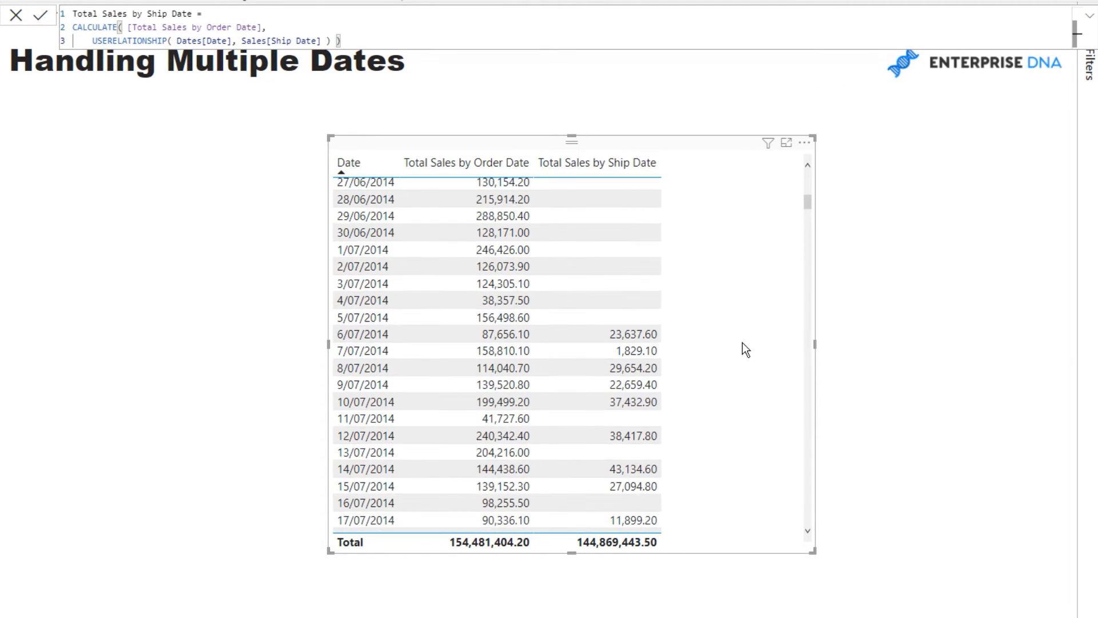
scroll(604, 357, "down", 1)
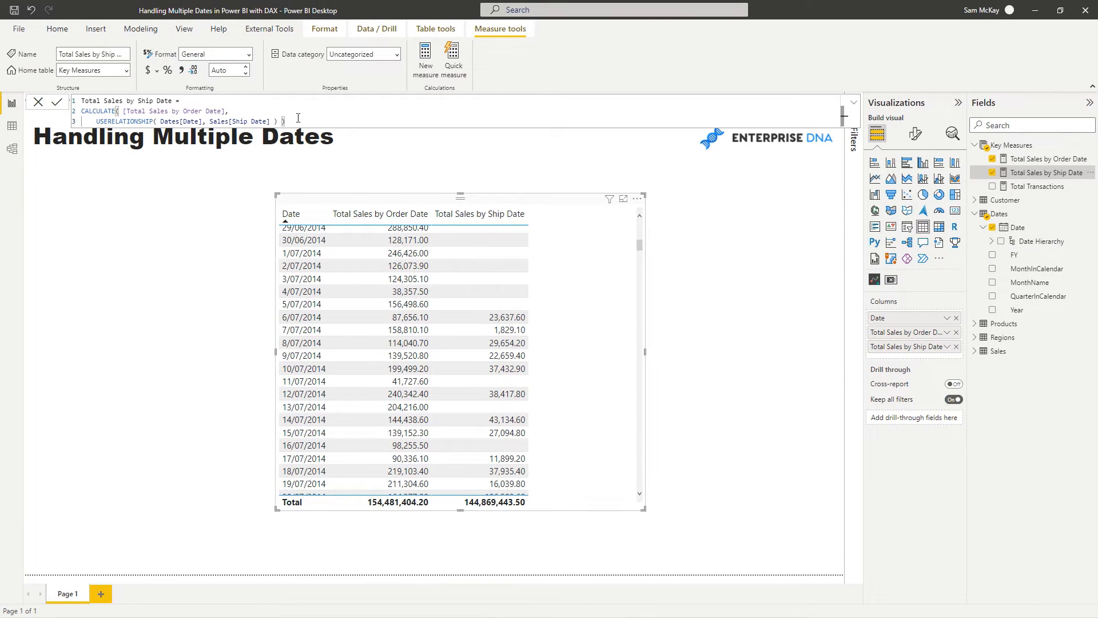
left_click_drag(228, 111, 202, 111)
key("ctrl+a")
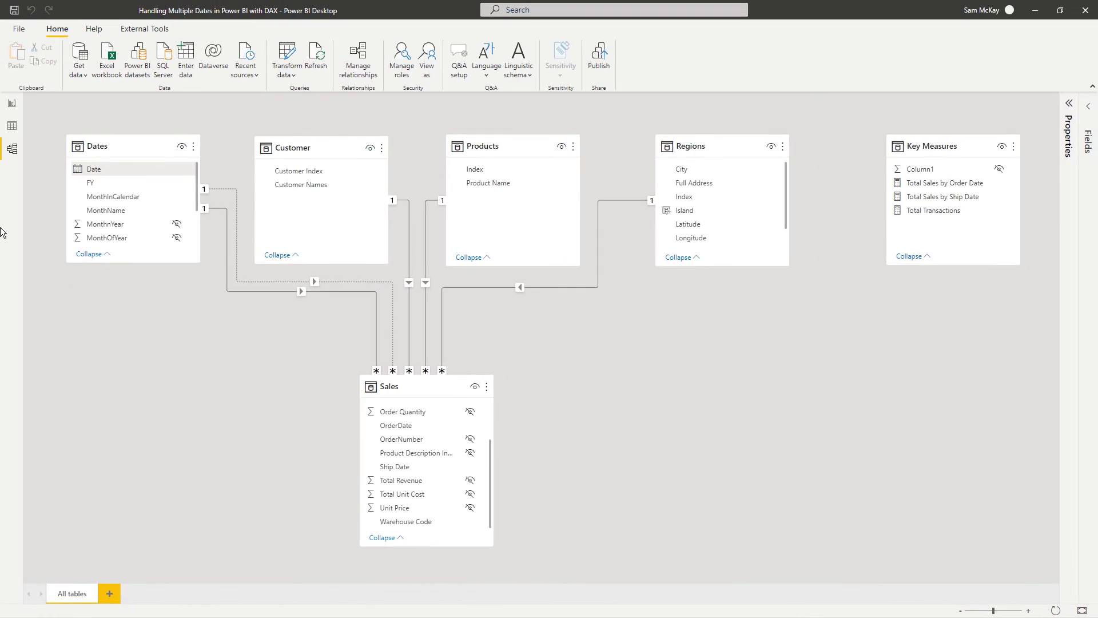
Scroll through the table comparing order-date sales with ship-date sales totalling 144,869,443.50
left_click(11, 104)
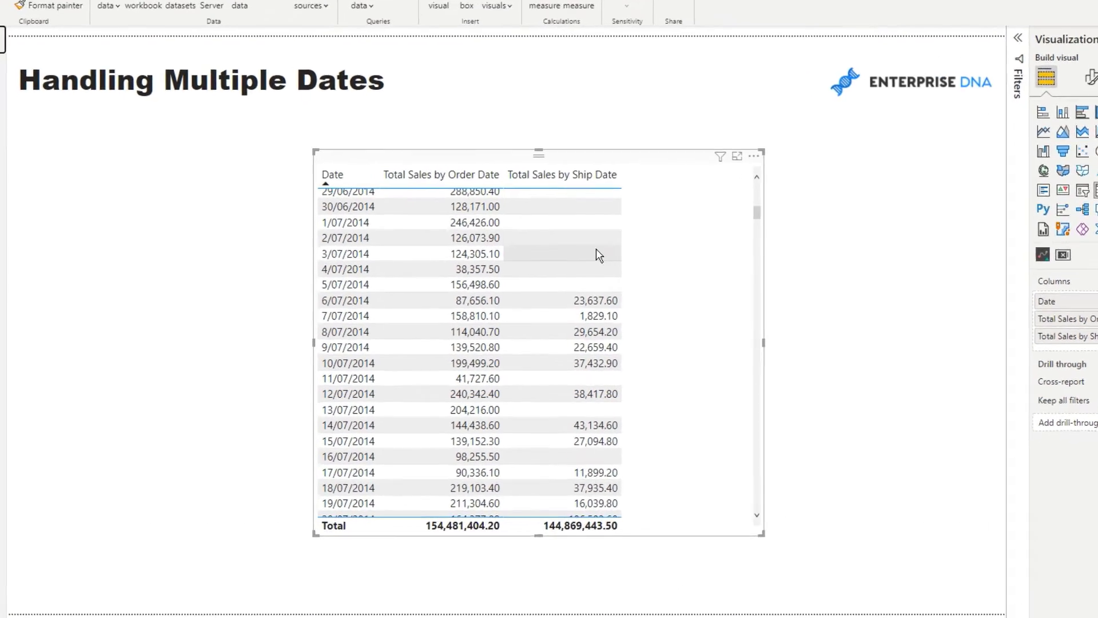
scroll(463, 279, "down", 7)
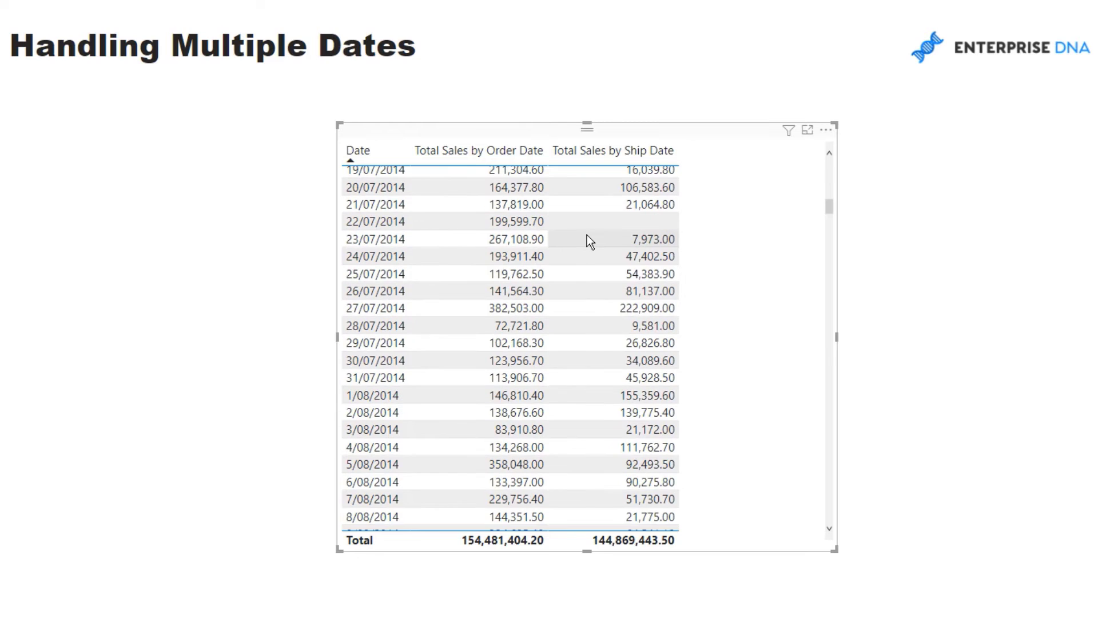
scroll(587, 235, "down", 4)
scroll(585, 250, "up", 5)
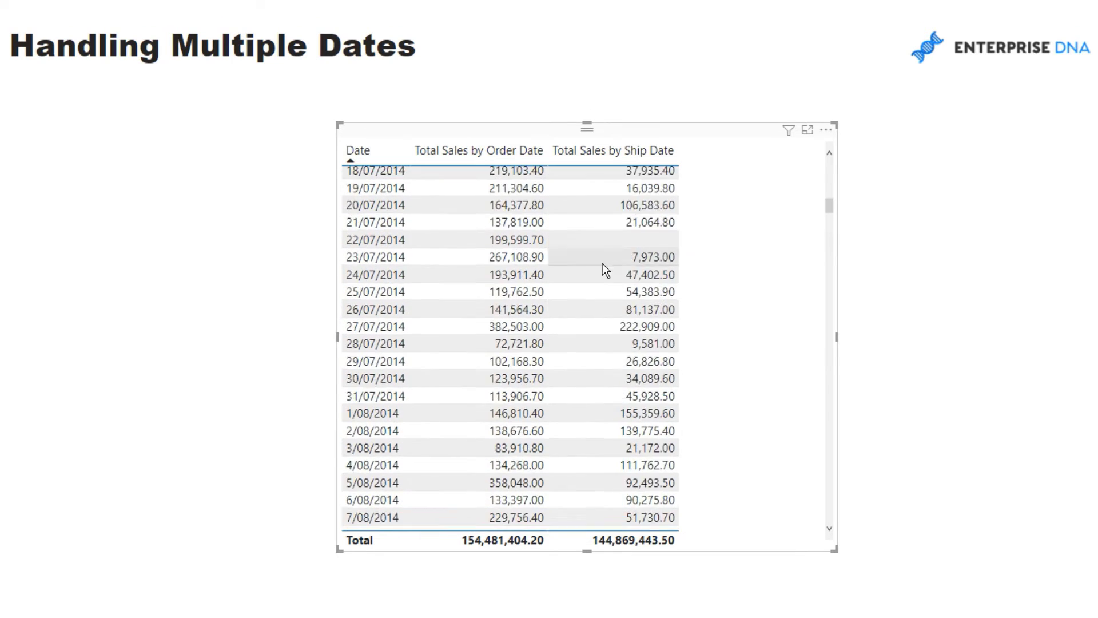
scroll(603, 260, "up", 8)
scroll(778, 180, "down", 1)
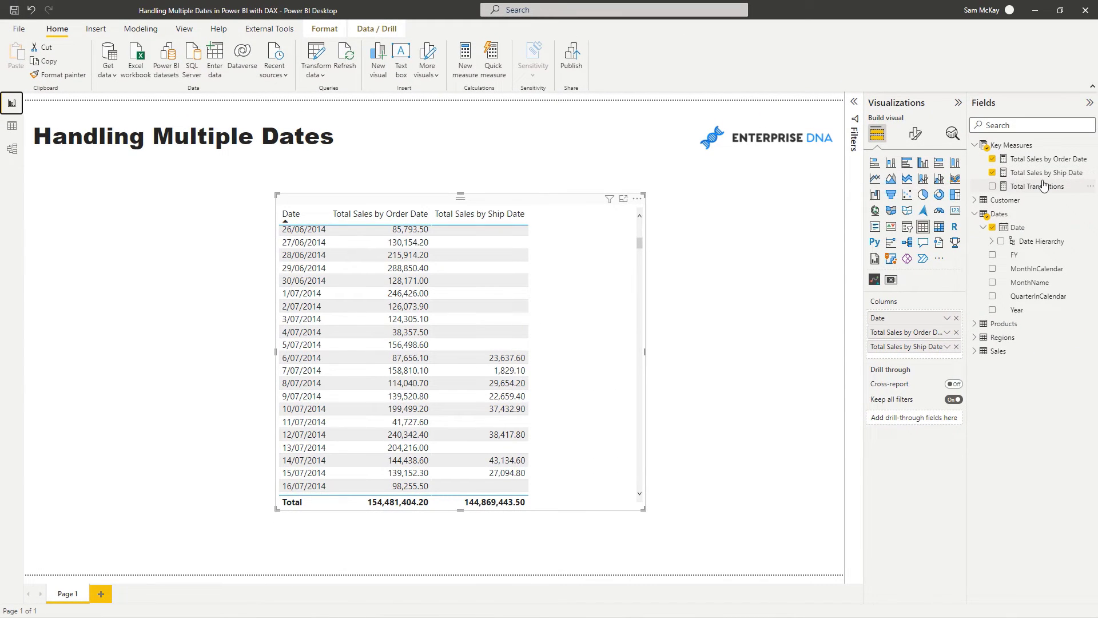
left_click(10, 150)
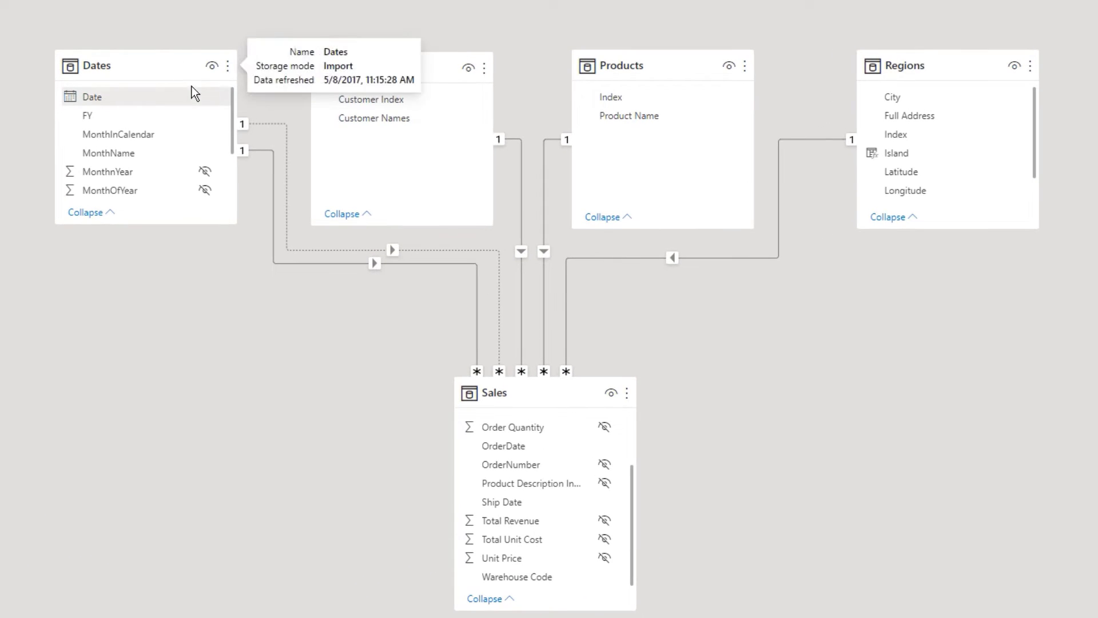
right_click(287, 130)
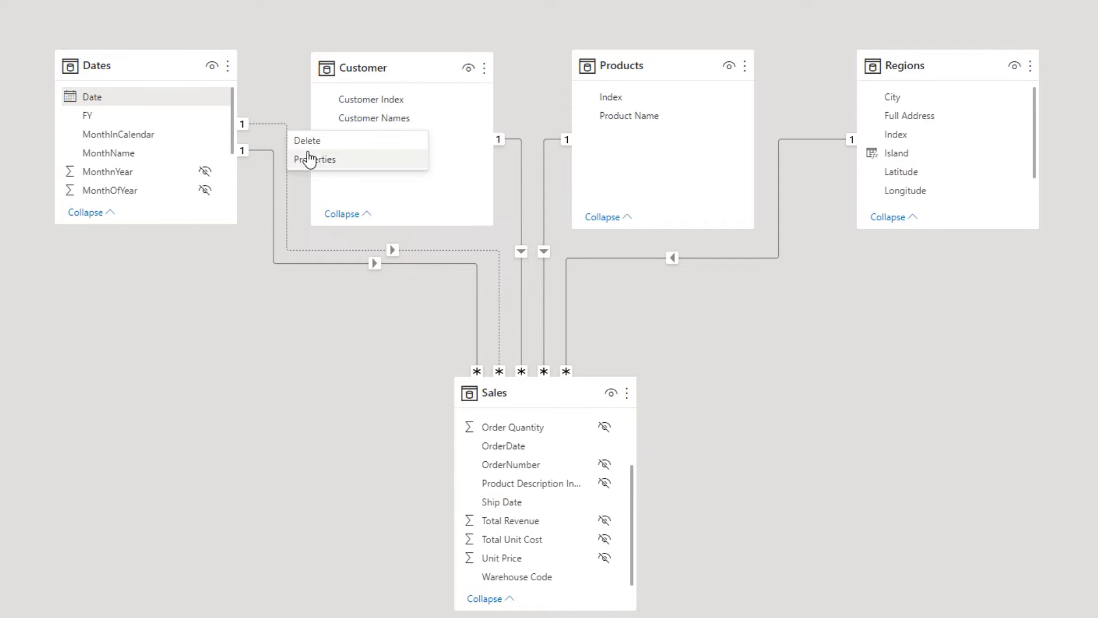
left_click(305, 157)
left_click(729, 405)
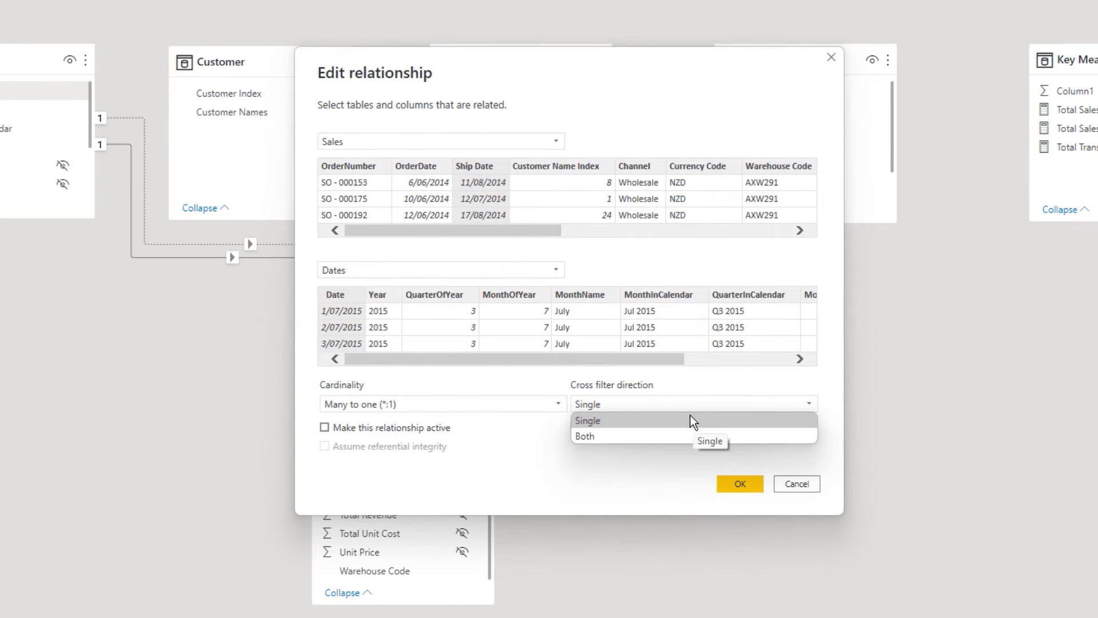
left_click(623, 430)
left_click(324, 428)
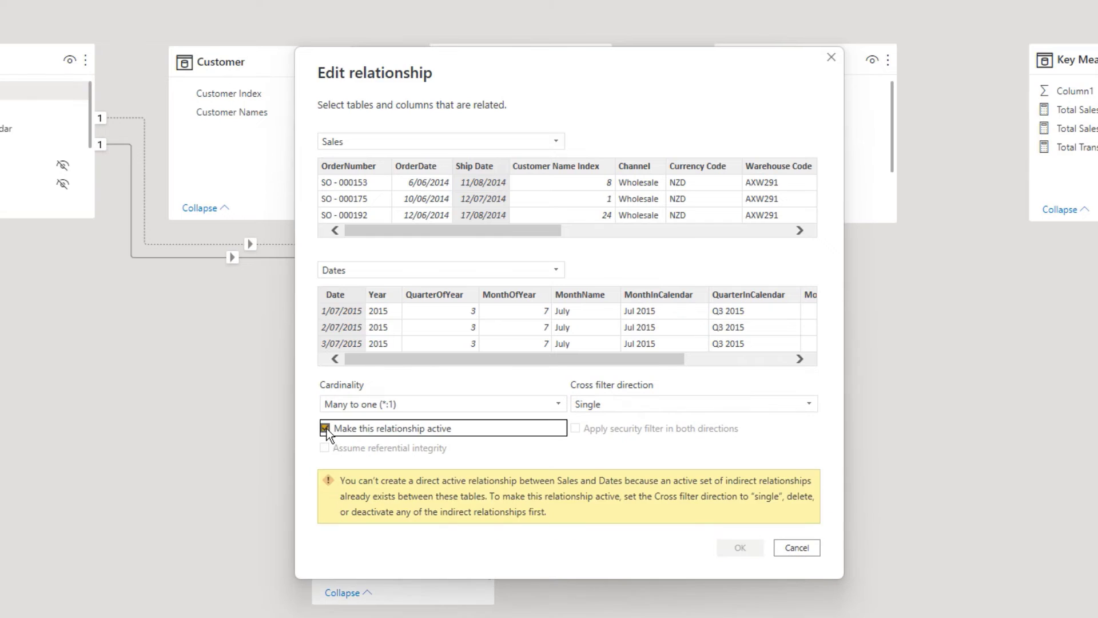
left_click(781, 552)
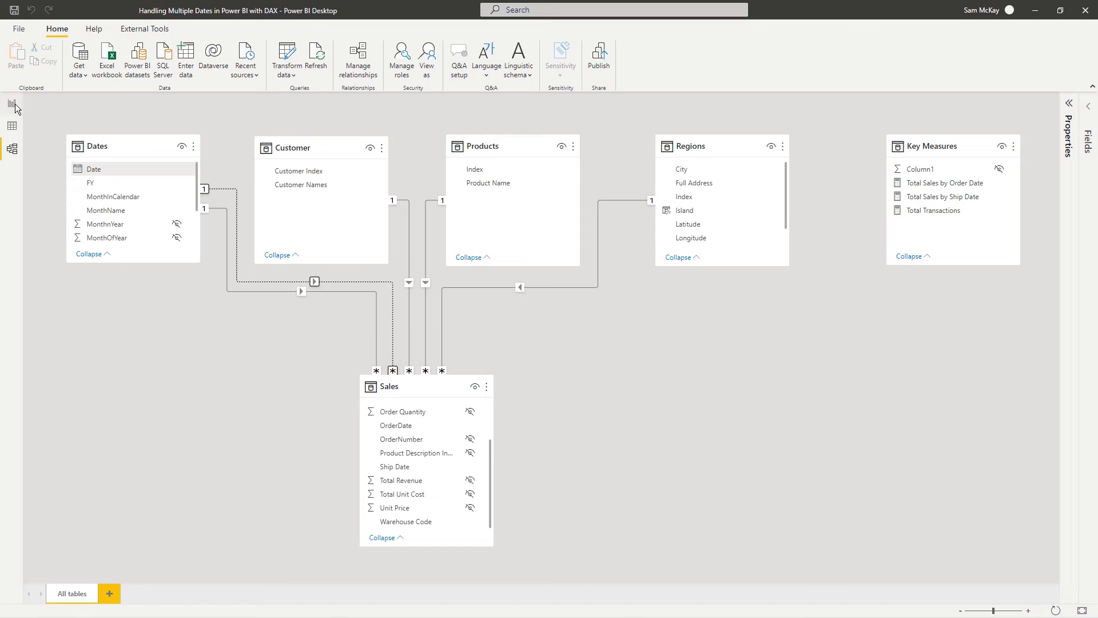
Open the Total Sales by Ship Date formula and highlight its CALCULATE and USERELATIONSHIP parts
left_click(12, 103)
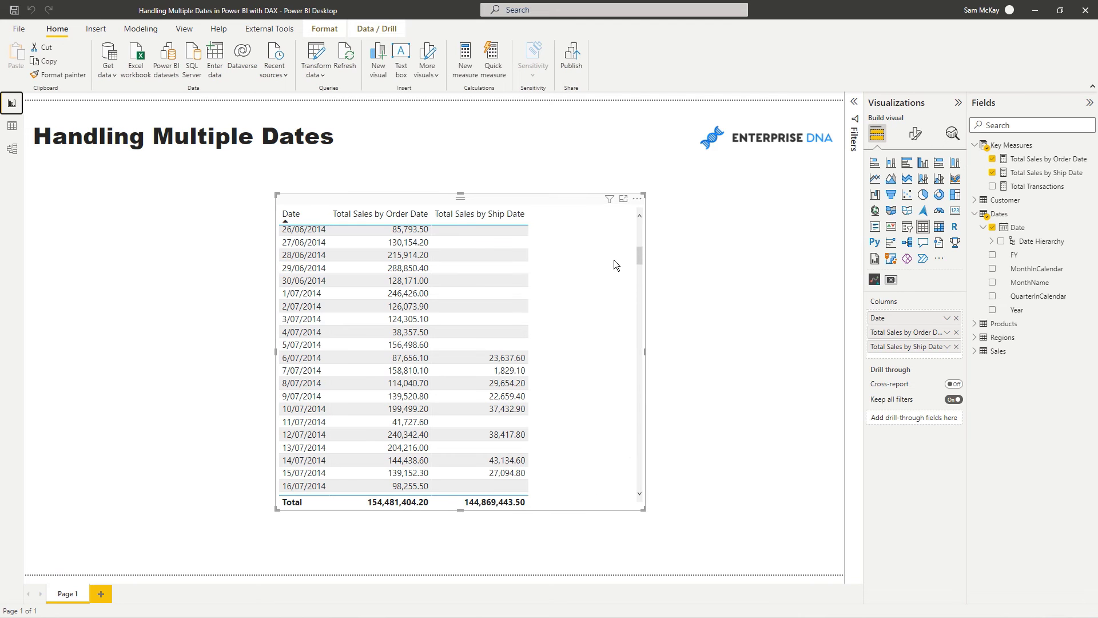
left_click(1046, 172)
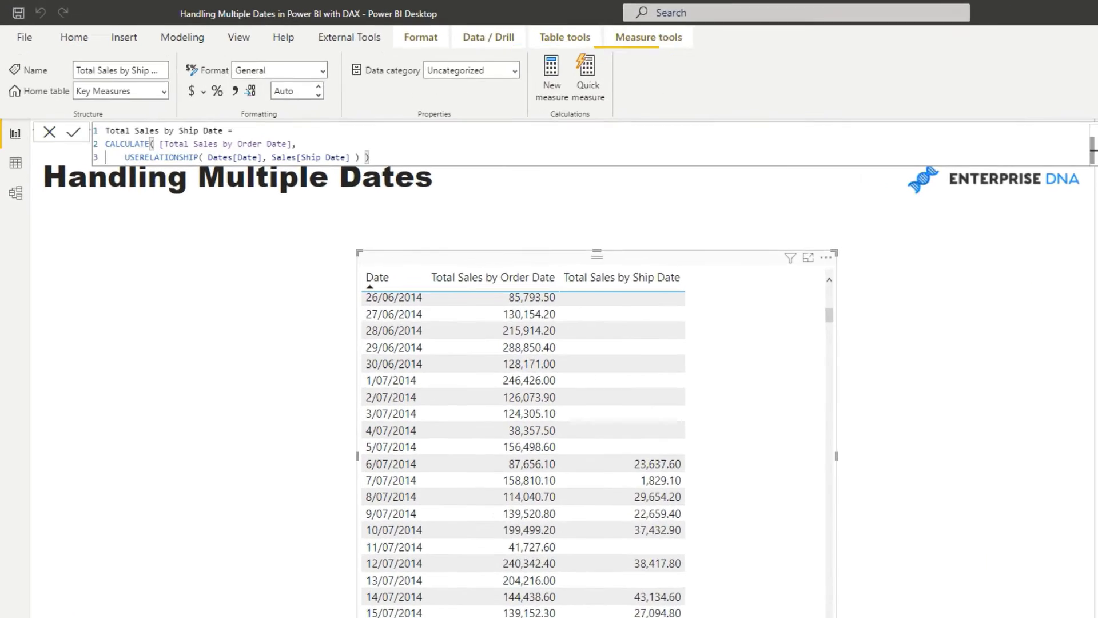
left_click_drag(285, 121, 92, 100)
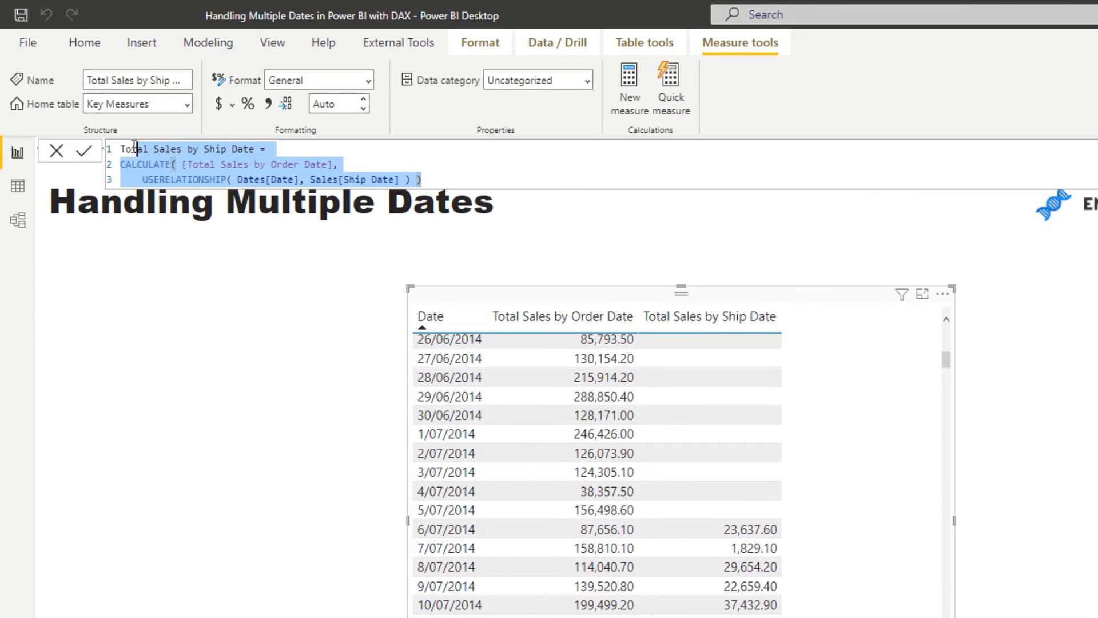
left_click(450, 177)
left_click_drag(450, 178, 116, 149)
left_click(429, 175)
left_click_drag(170, 165, 122, 169)
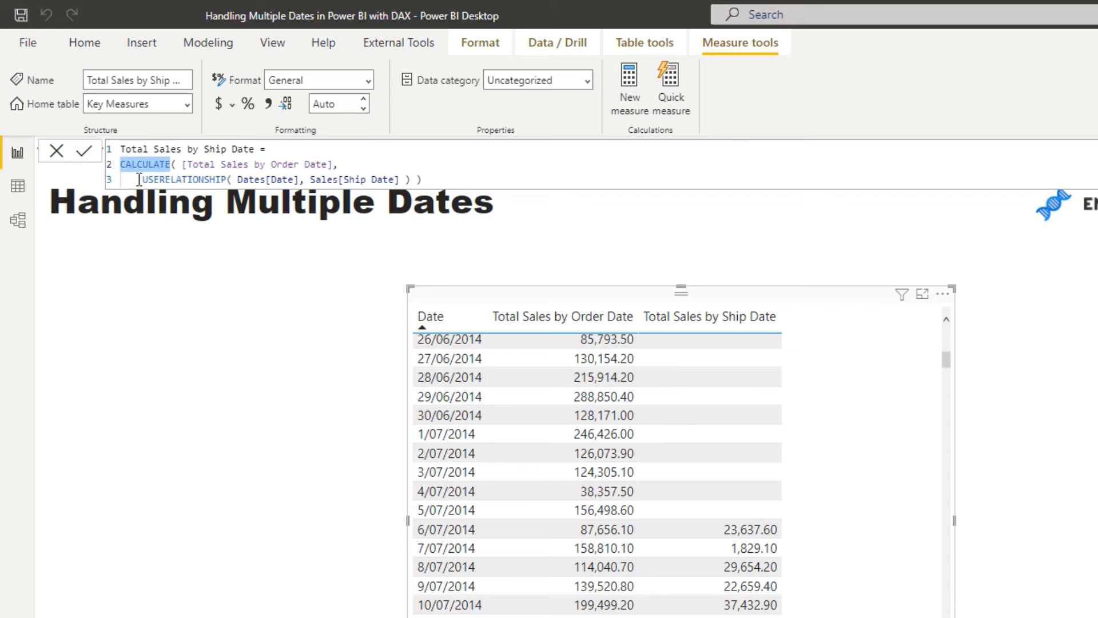
left_click_drag(140, 181, 422, 182)
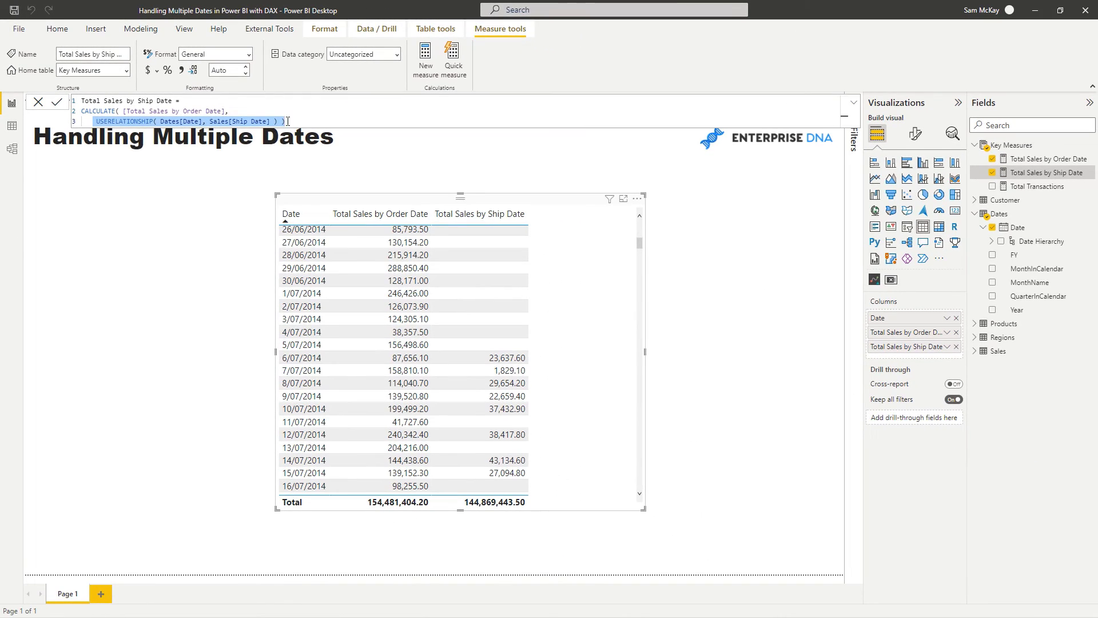
left_click(286, 121)
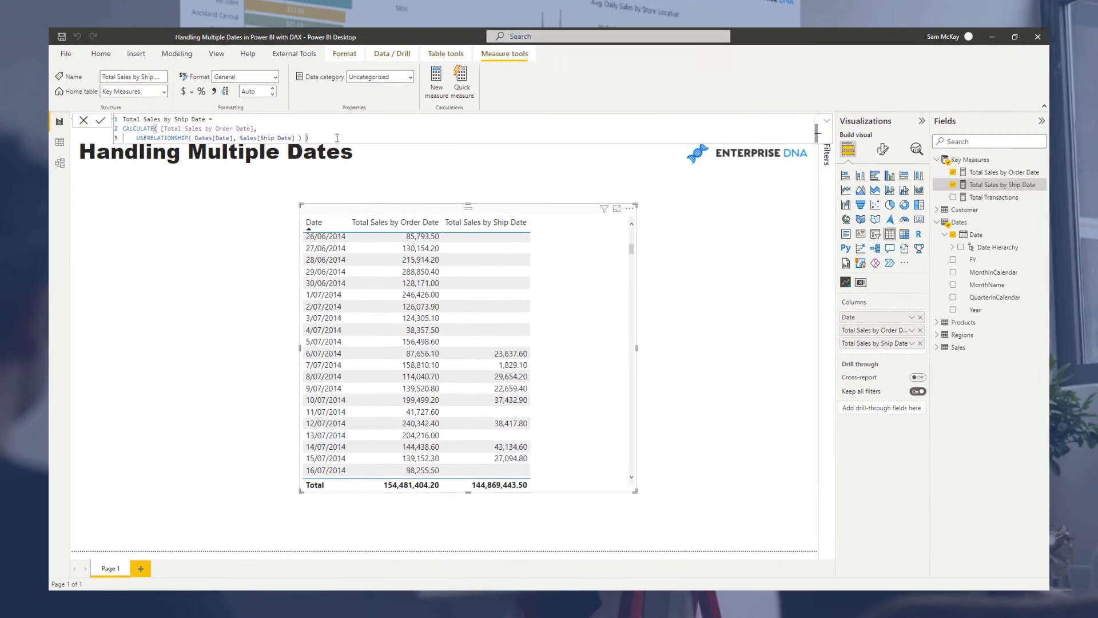